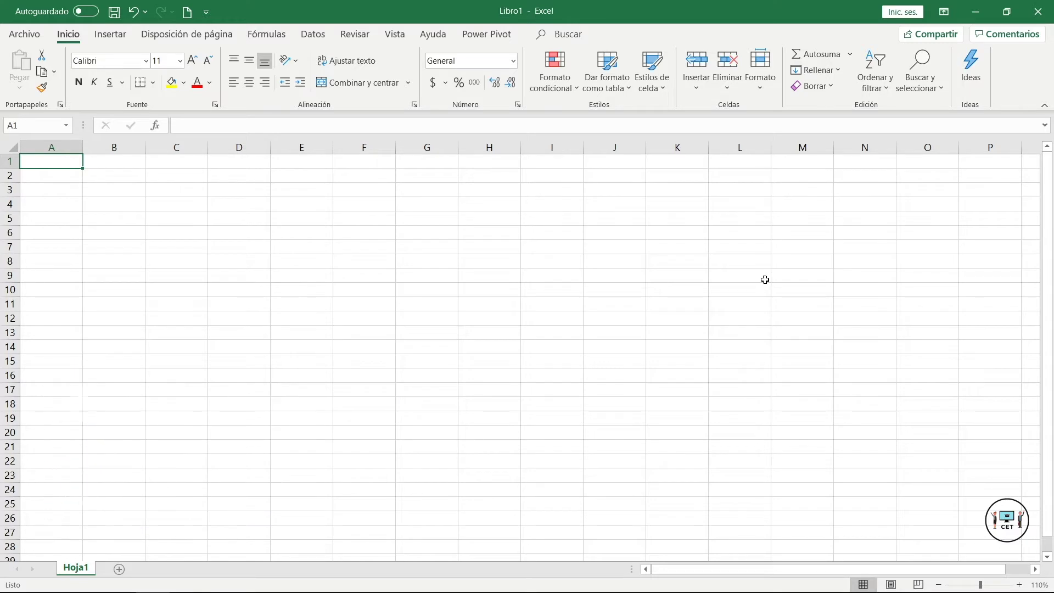
View the font options in the cell format settings for the empty cell A1, leaving them unchanged
left_click(216, 105)
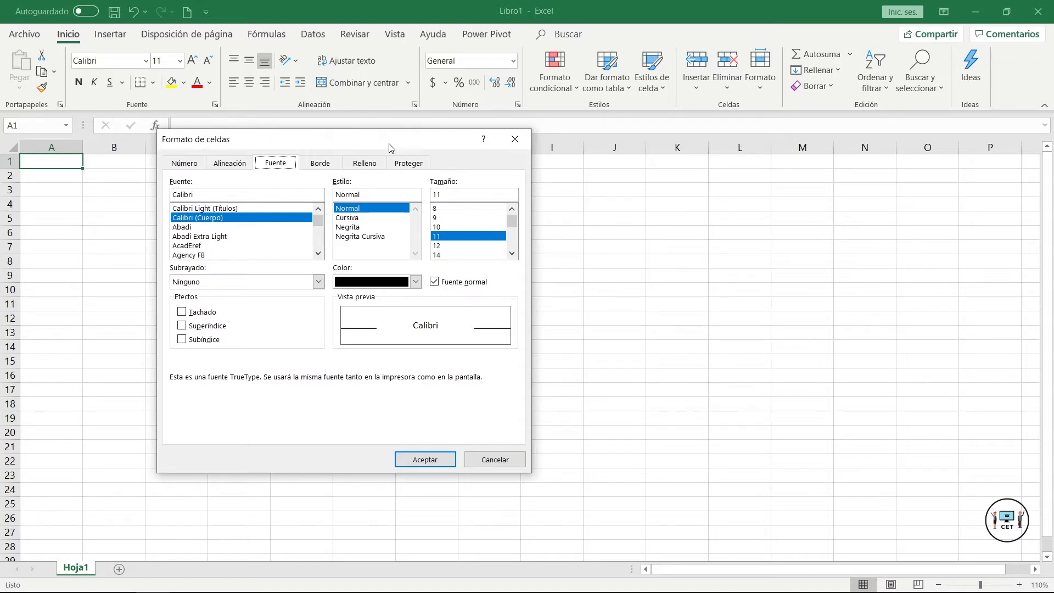
left_click(515, 139)
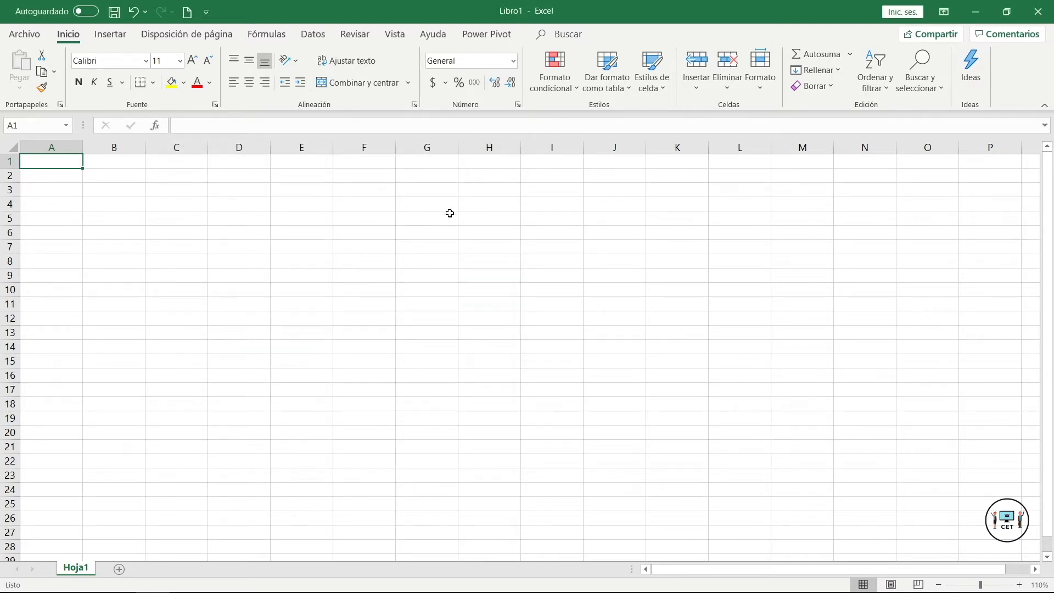
key("ctrl+shift+f")
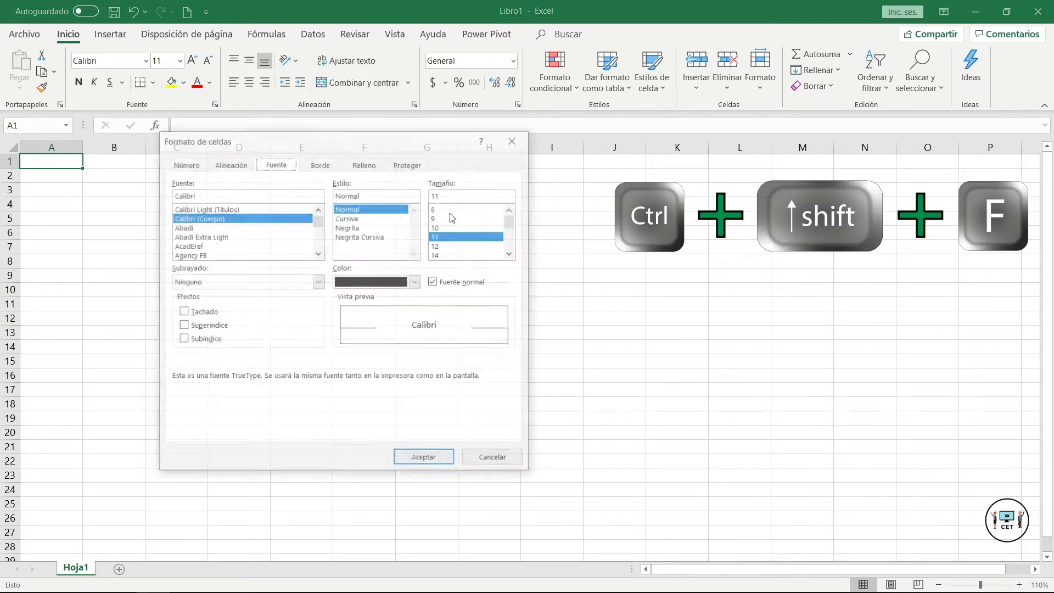
left_click(518, 139)
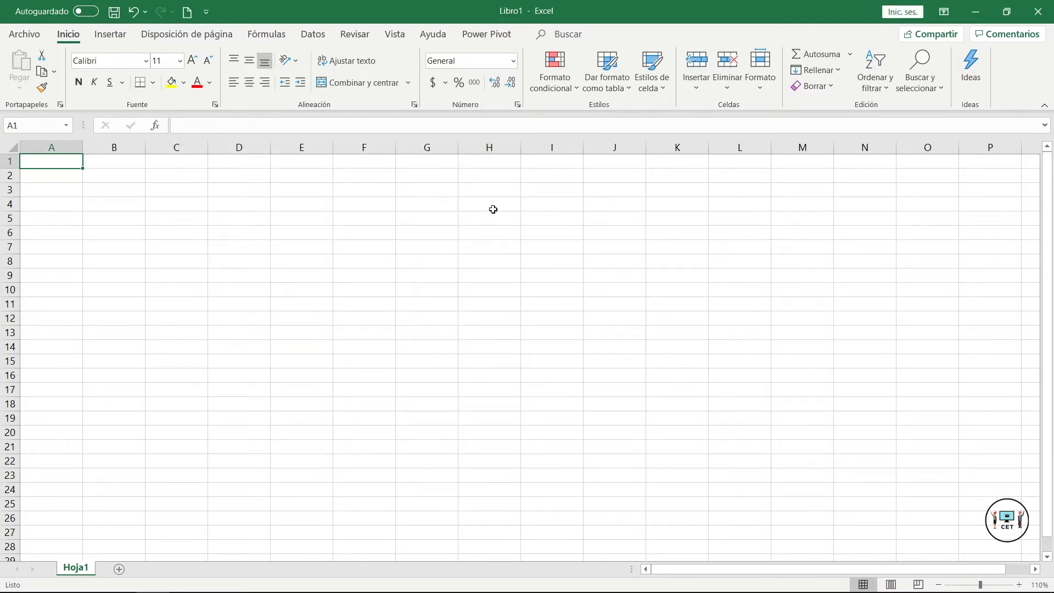
key("ctrl+1")
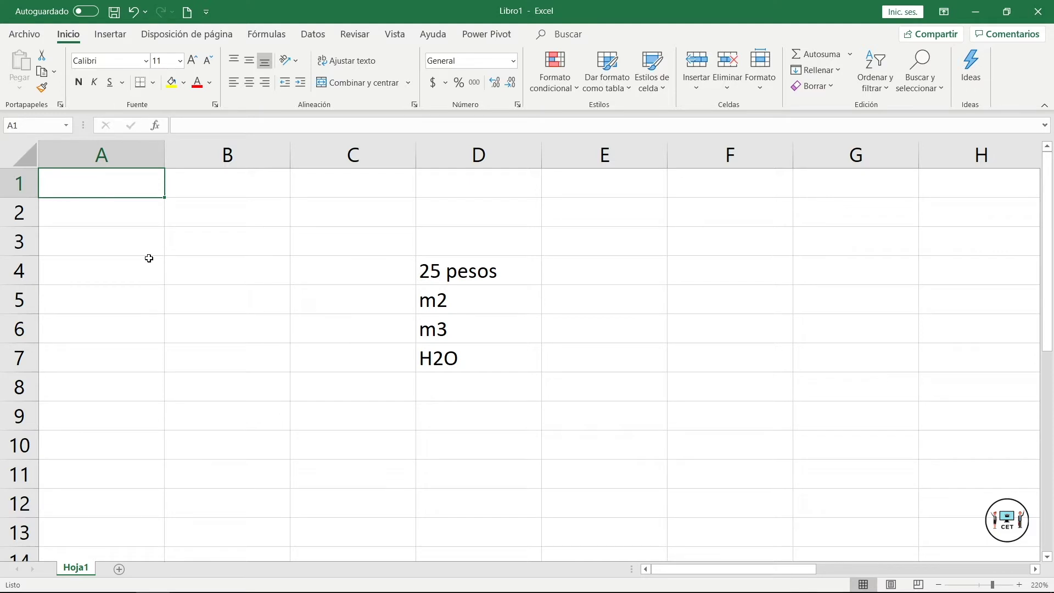
Apply strikethrough to the "25 pesos" text in cell D4, undoing it once and reapplying it
left_click(451, 271)
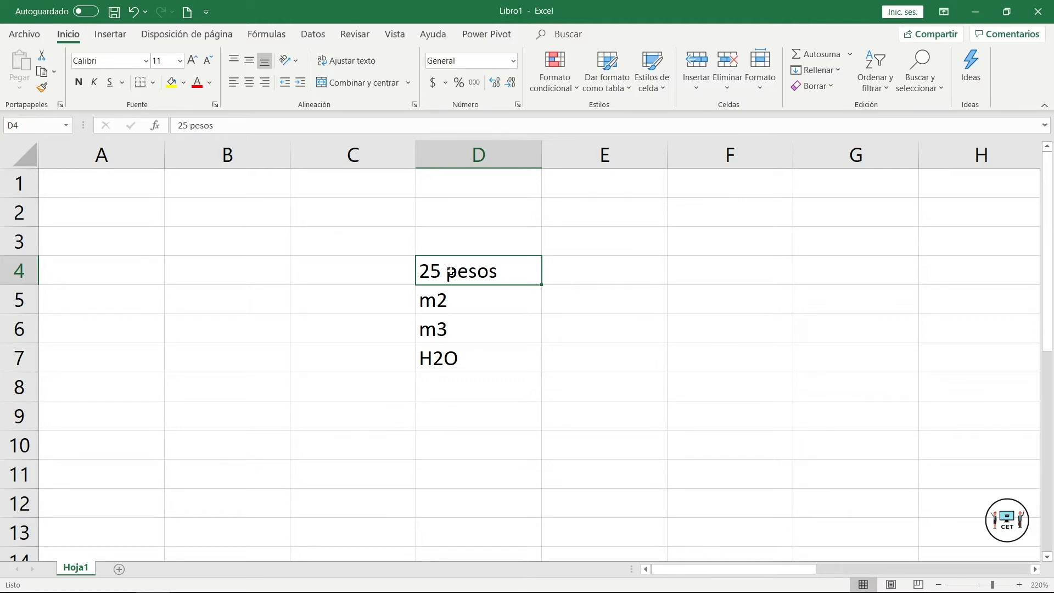
key("ctrl+1")
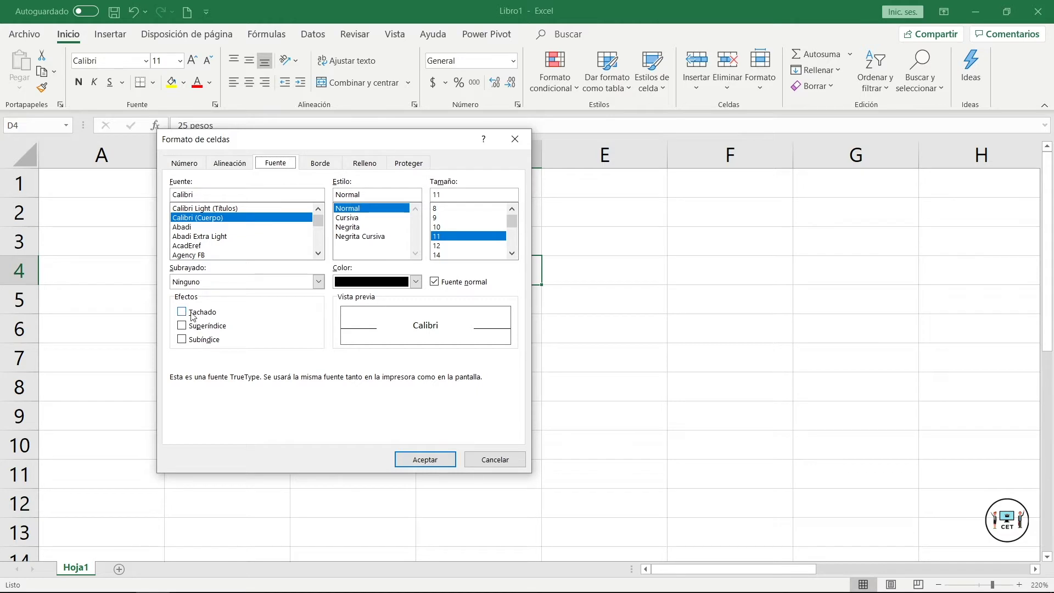
left_click(211, 314)
left_click(432, 464)
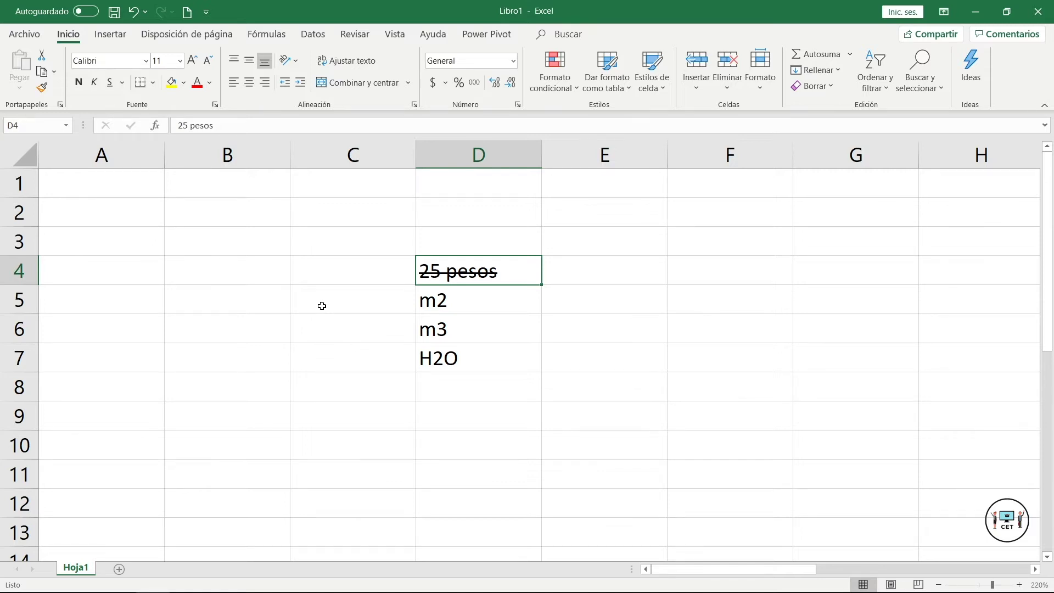
left_click(132, 11)
key("ctrl+5")
Format only the 2 of "m2" in cell D5 as superscript
left_click(459, 306)
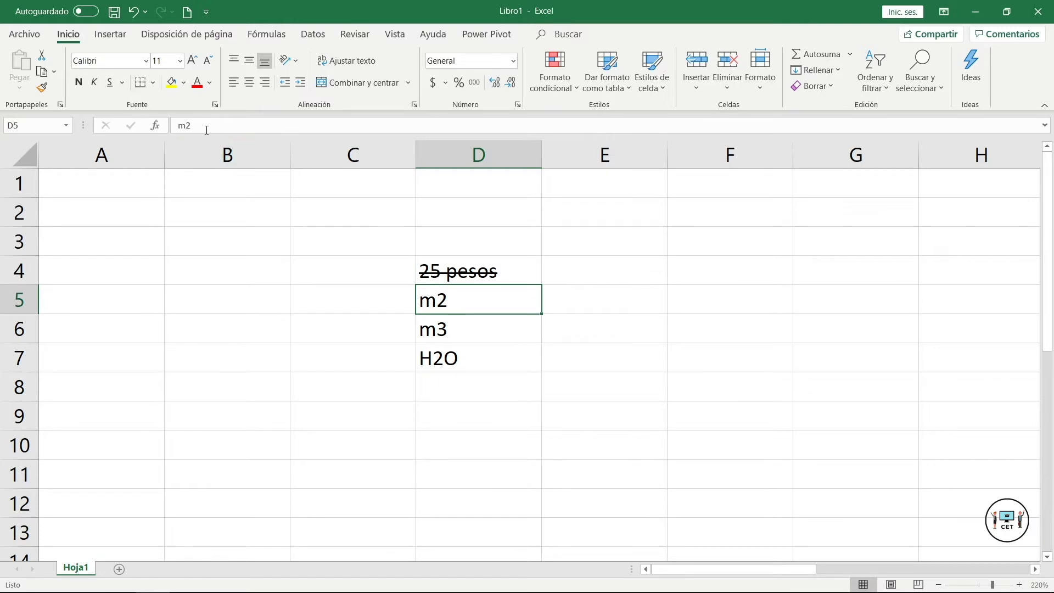
left_click_drag(186, 126, 205, 129)
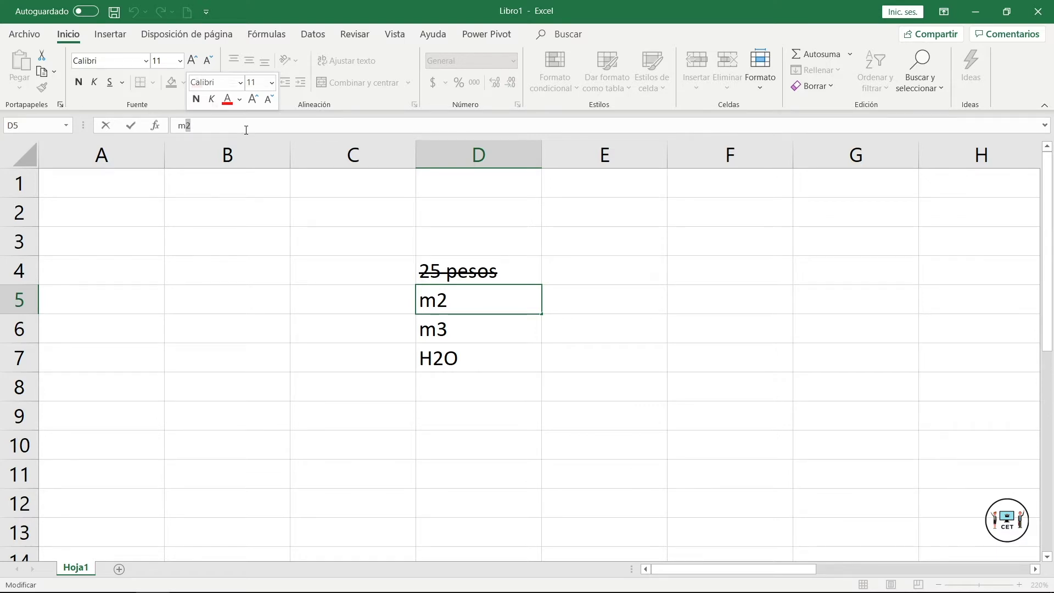
key("ctrl+1")
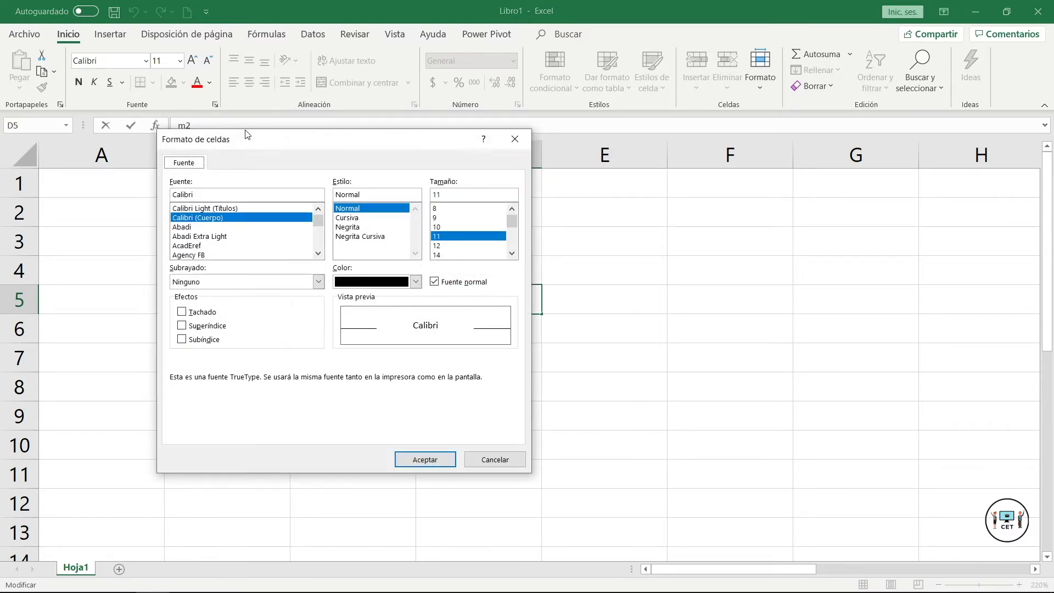
left_click(218, 327)
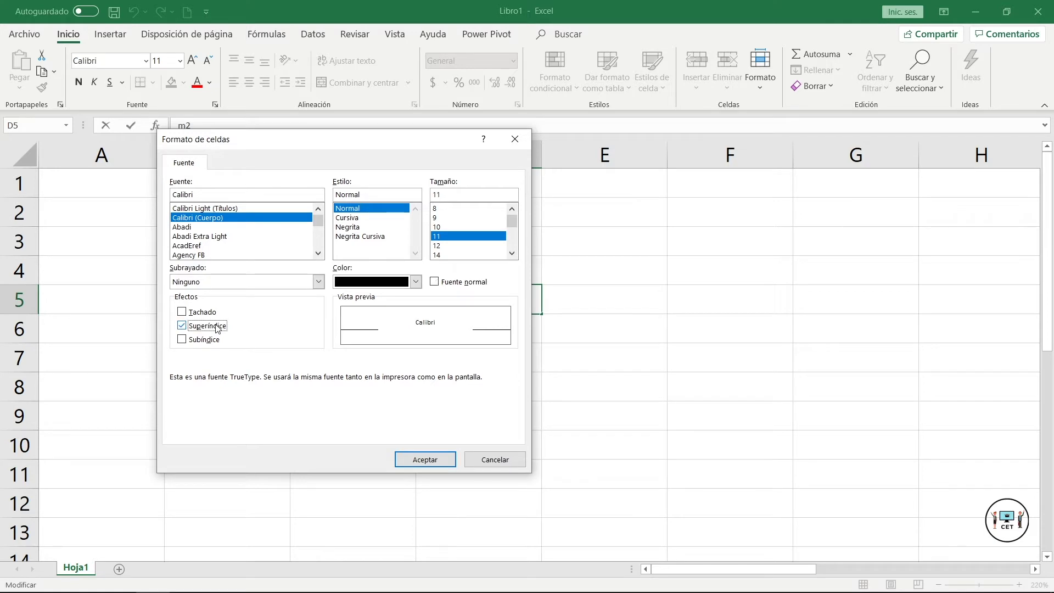
left_click(400, 459)
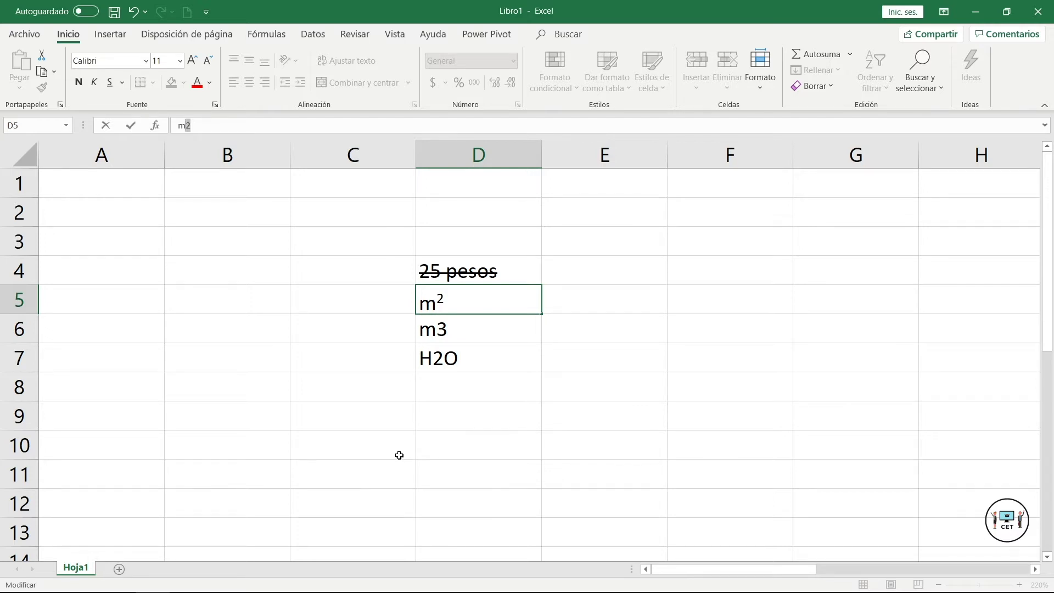
Apply superscript formatting to the entire content of cell D6, "m3"
left_click(489, 327)
key("ctrl+1")
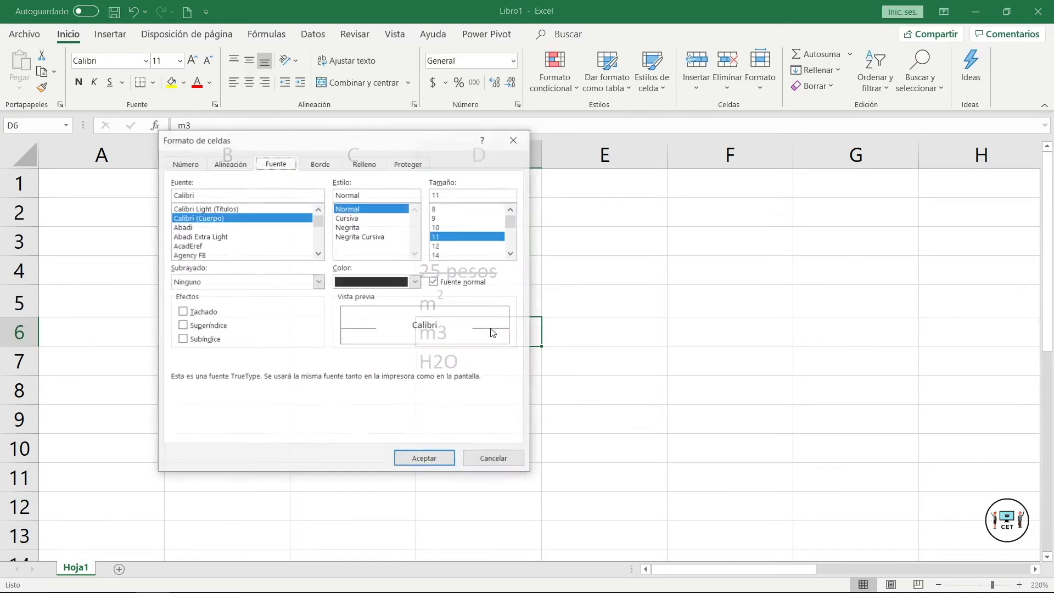
left_click(224, 325)
left_click(426, 460)
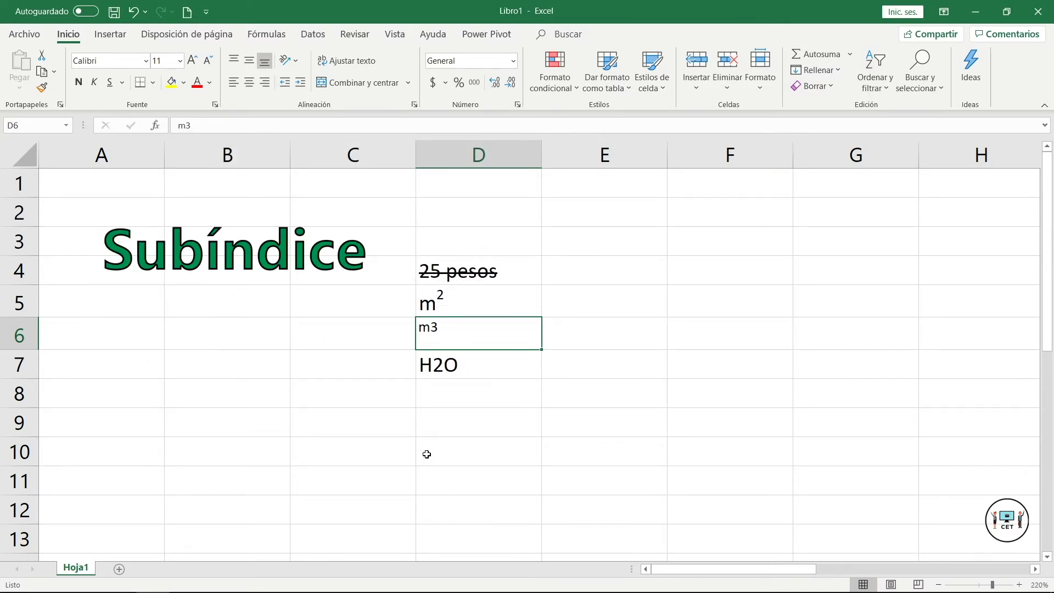
Format only the 2 of "H2O" in cell D7 as subscript
left_click(469, 364)
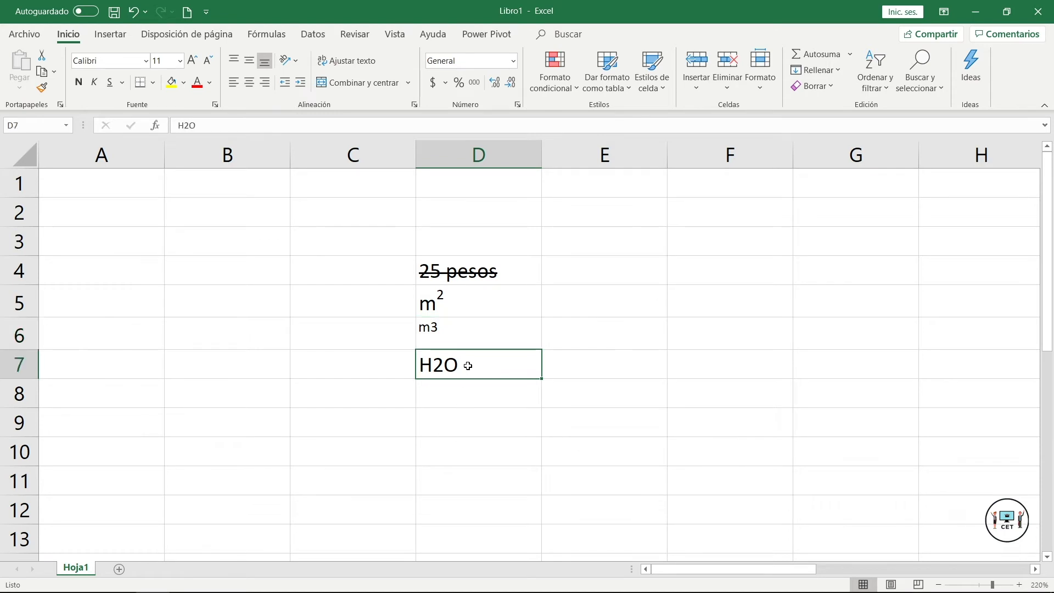
left_click_drag(189, 123, 183, 124)
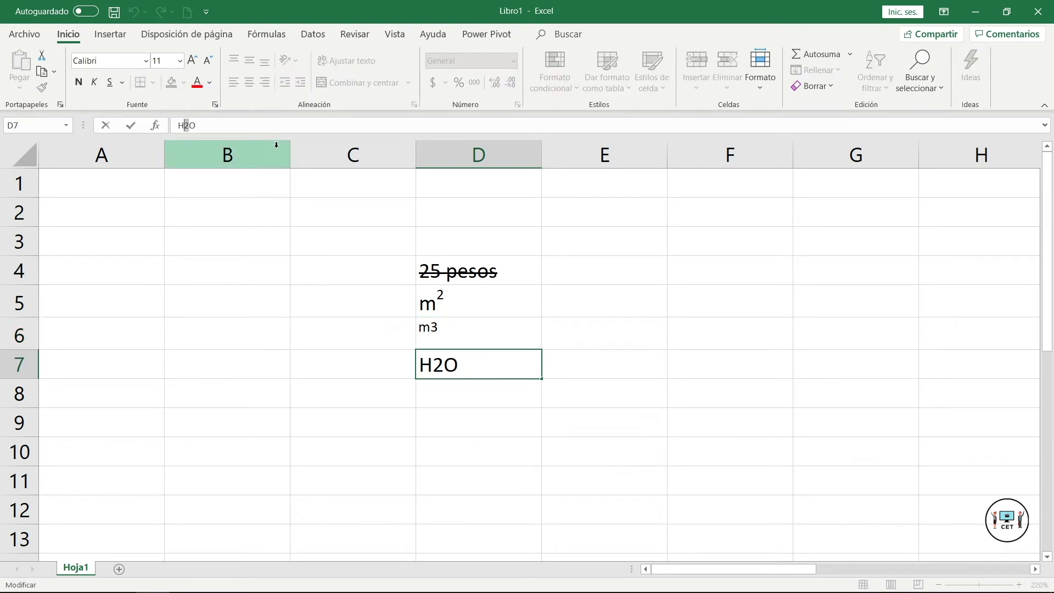
key("ctrl+1")
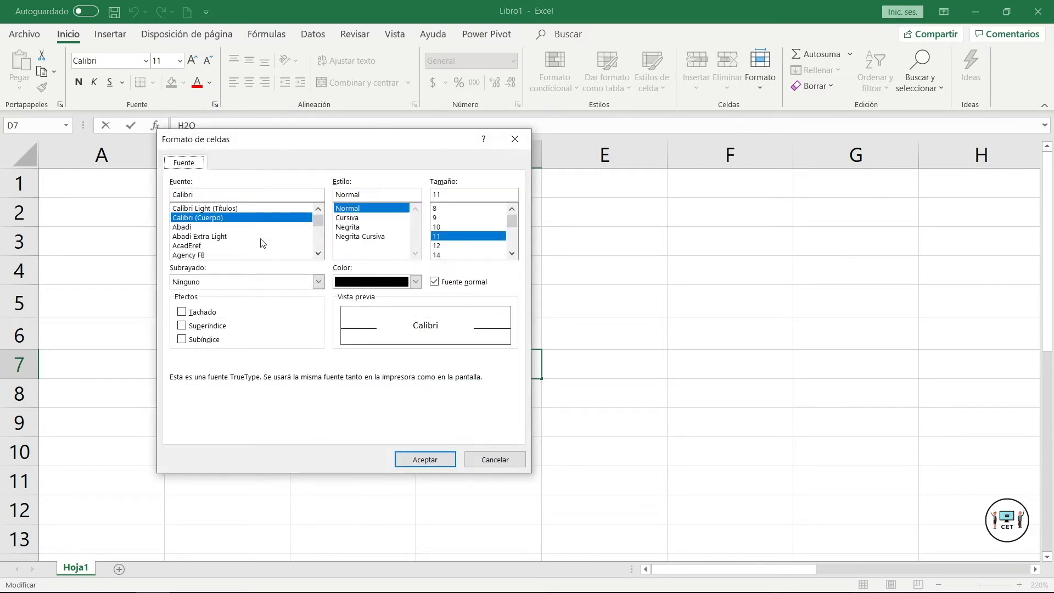
left_click(212, 341)
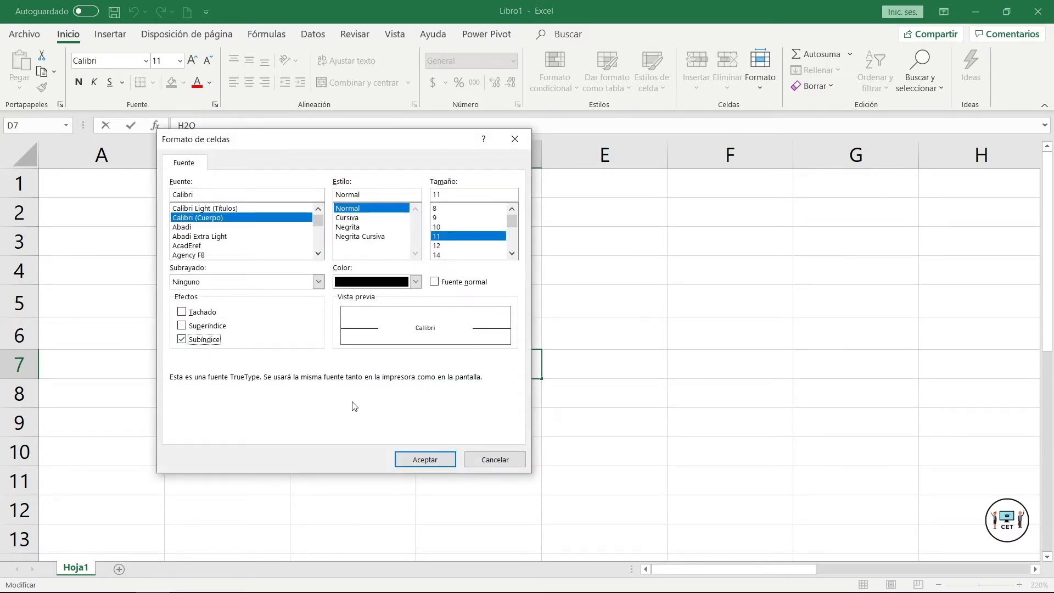
left_click(415, 459)
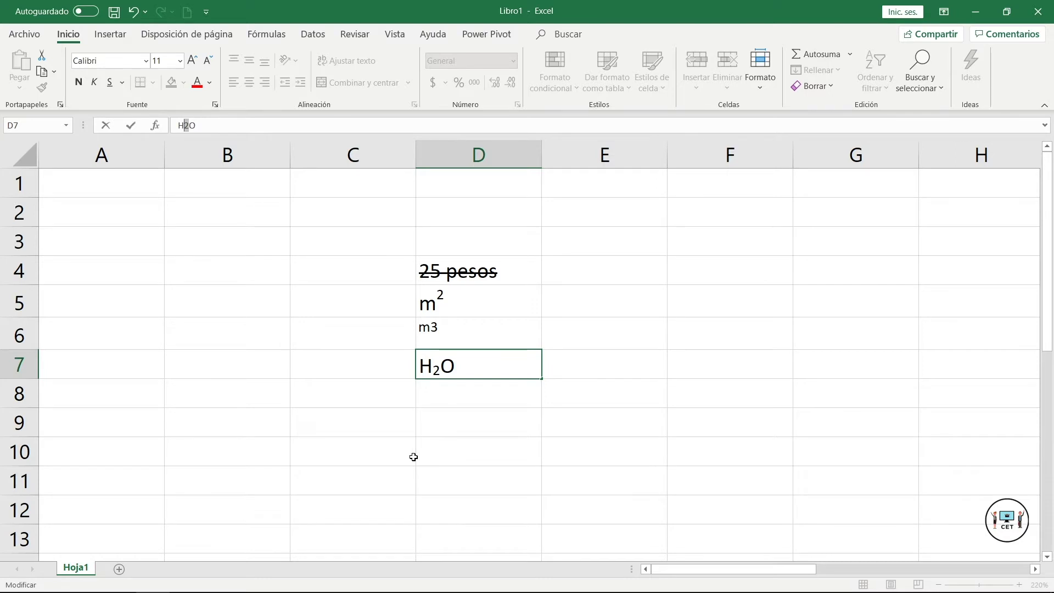
Label the formatted examples in column E: "Tachado" in E4, "Superíndice" in E5 and E6, and "Subíndice" in E7
left_click(611, 277)
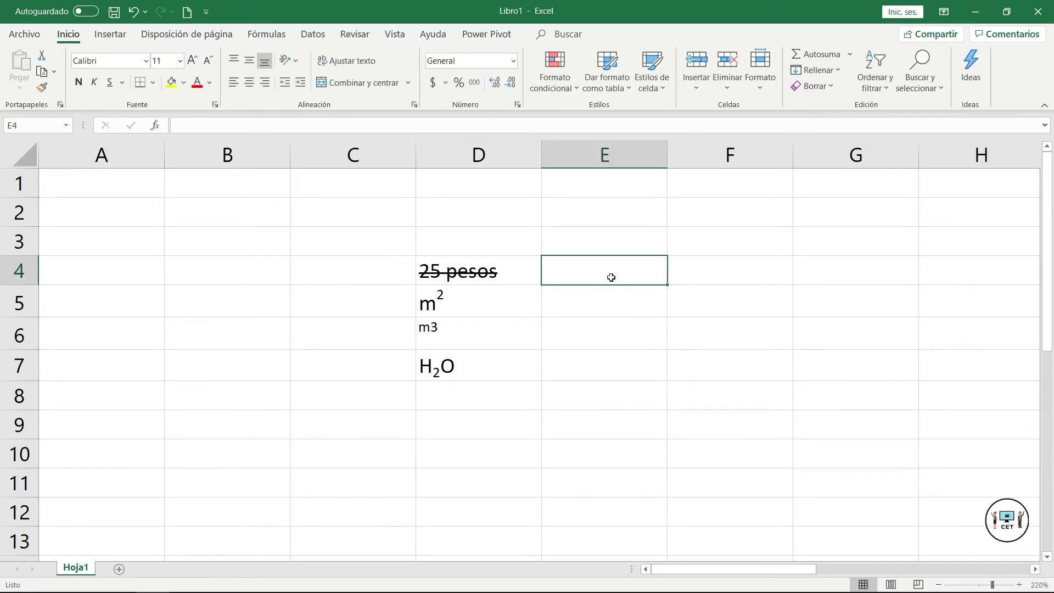
type("Tachado")
key("Return")
type("Superíndice")
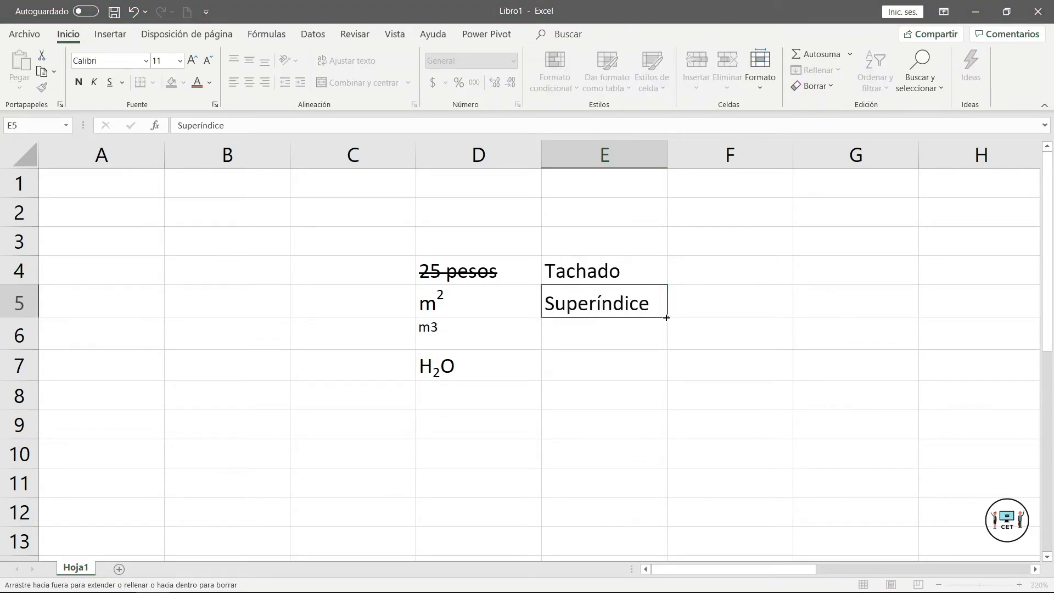
left_click_drag(666, 318, 666, 348)
left_click(605, 368)
type("Subíndice")
left_click(130, 126)
Set up a two-colour gradient fill for cell E4 with red as Color 1 and gold as Color 2
left_click(604, 278)
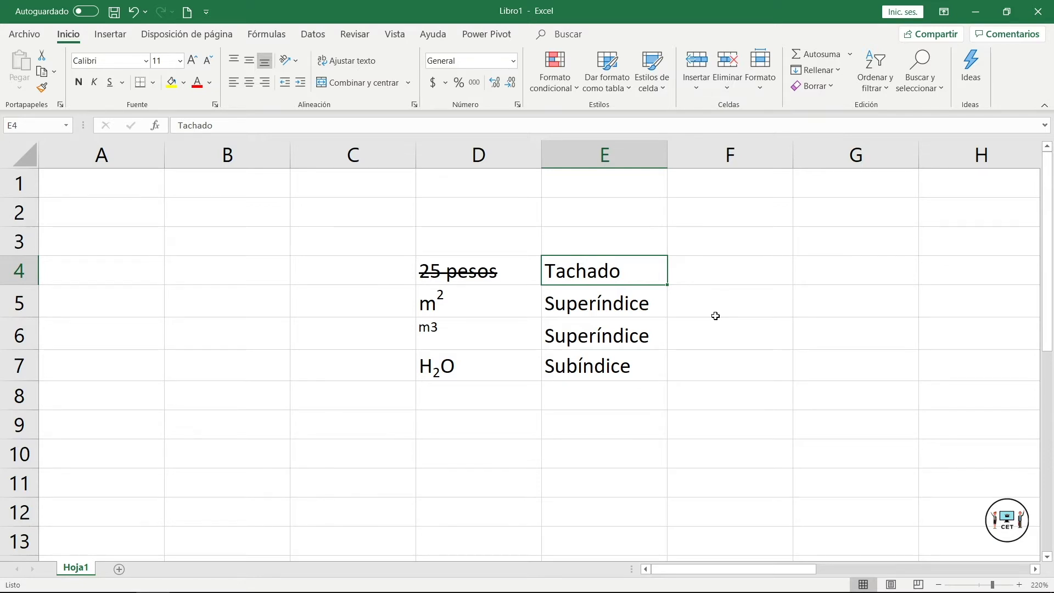
key("ctrl+1")
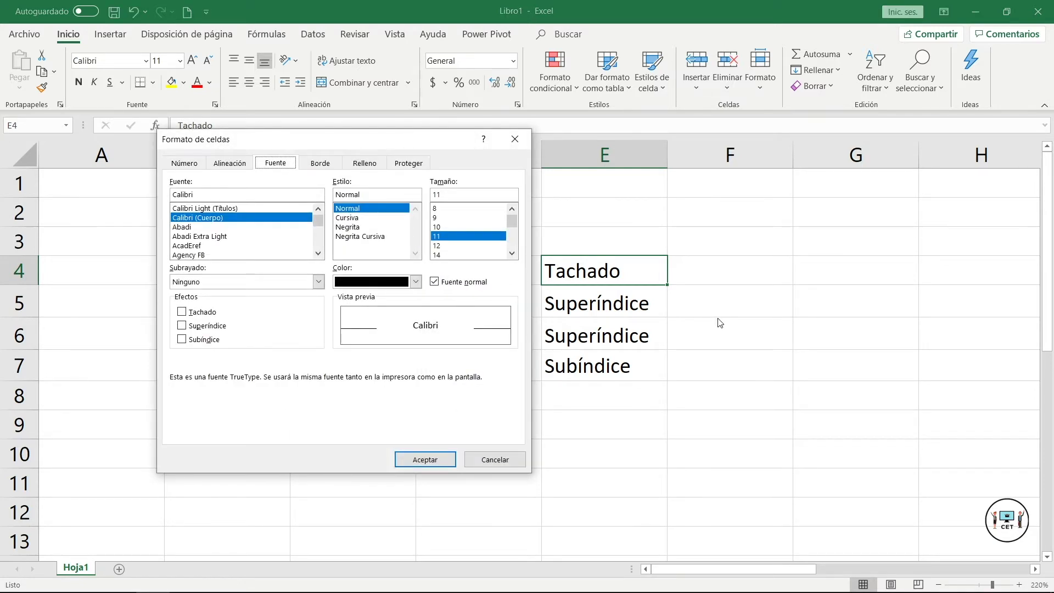
left_click(364, 163)
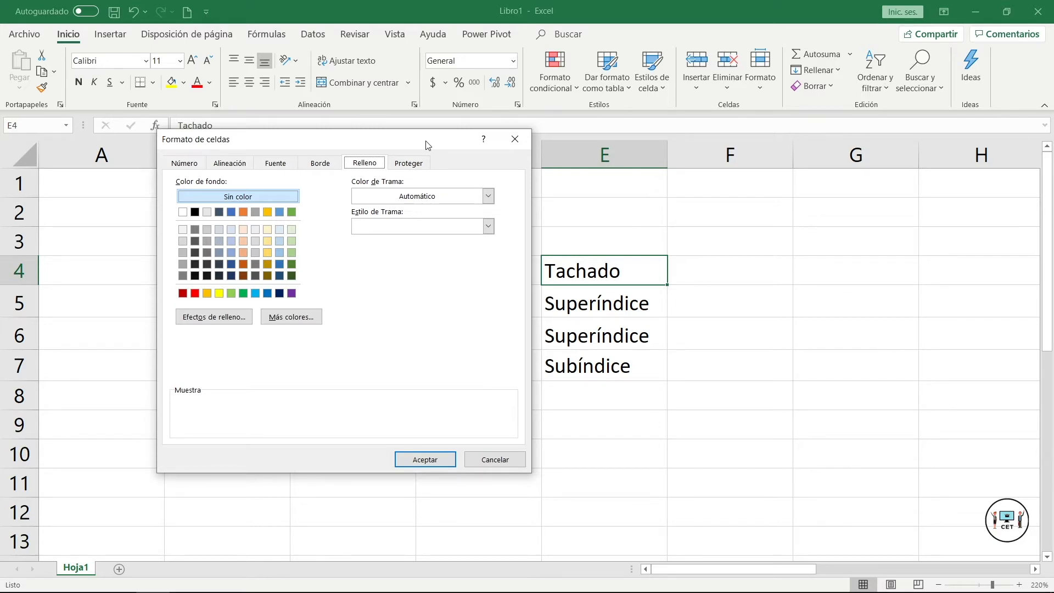
left_click(236, 318)
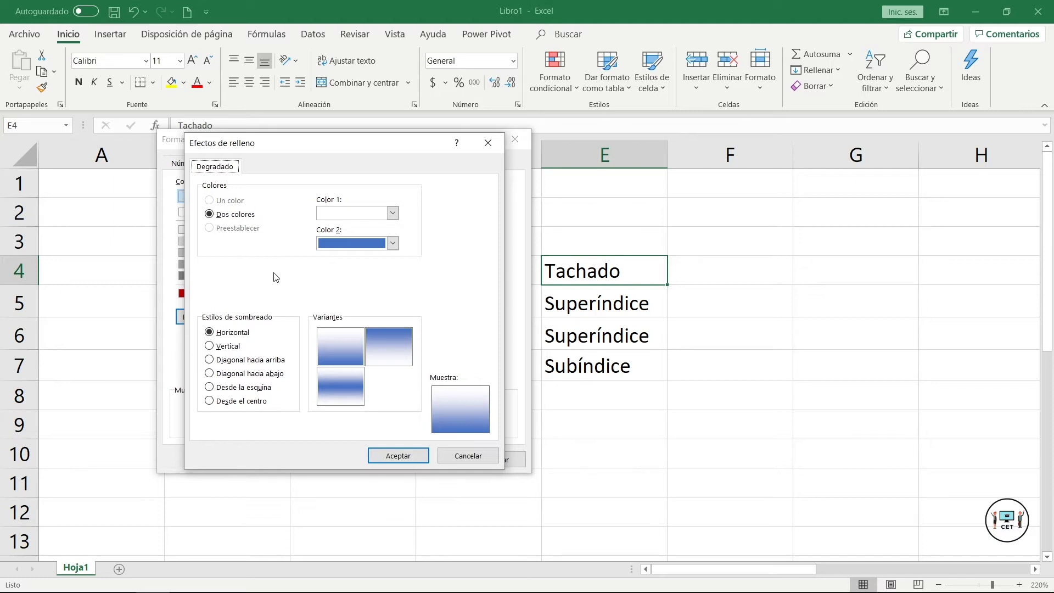
left_click(393, 213)
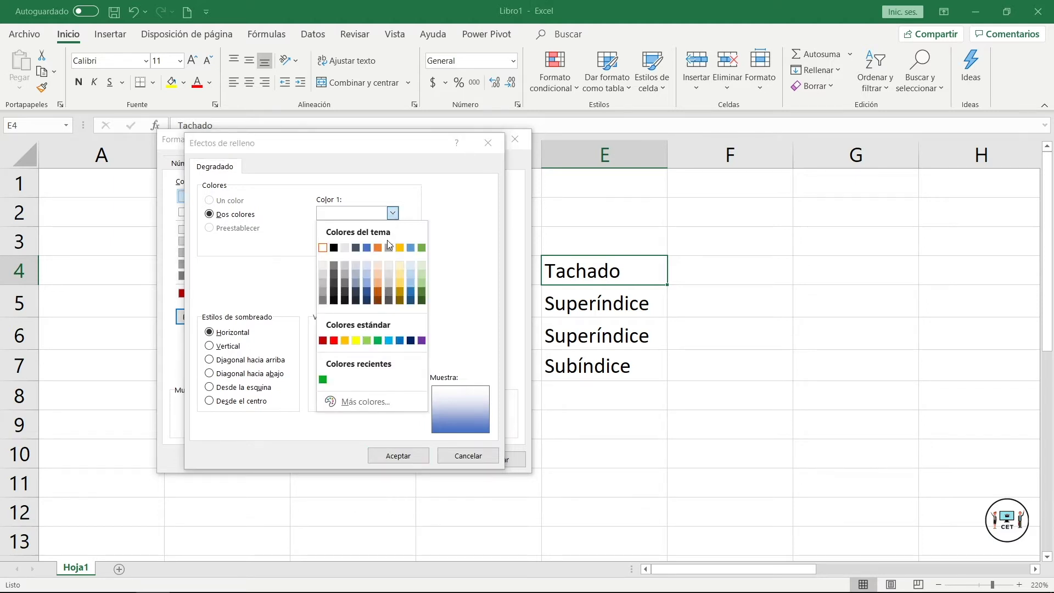
left_click(334, 341)
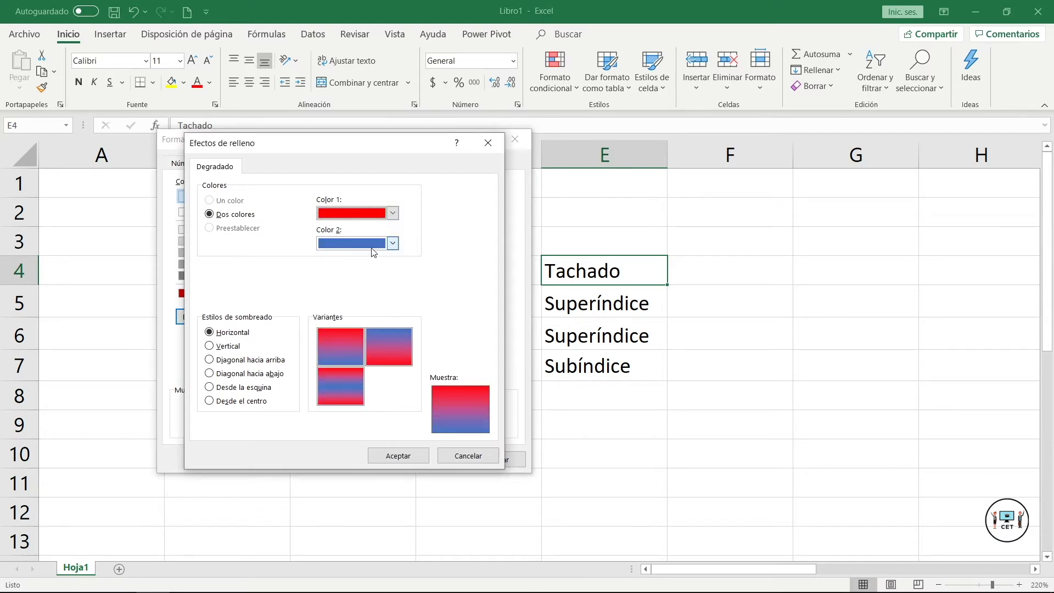
left_click(374, 244)
left_click(345, 370)
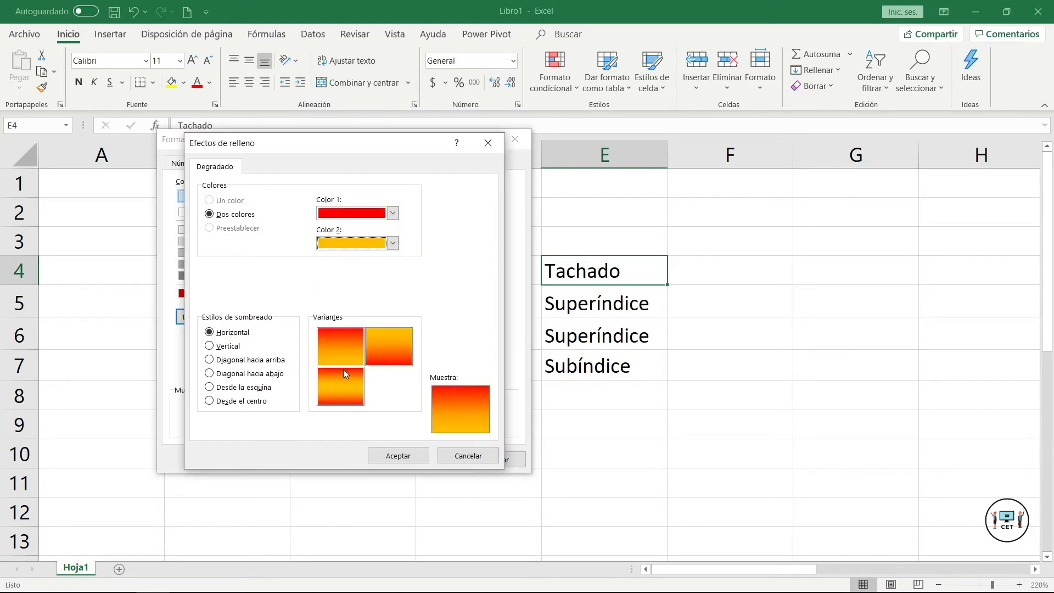
Choose the "Desde la esquina" shading with the variant that has red in the upper-right corner, and apply the gradient to E4
left_click(222, 389)
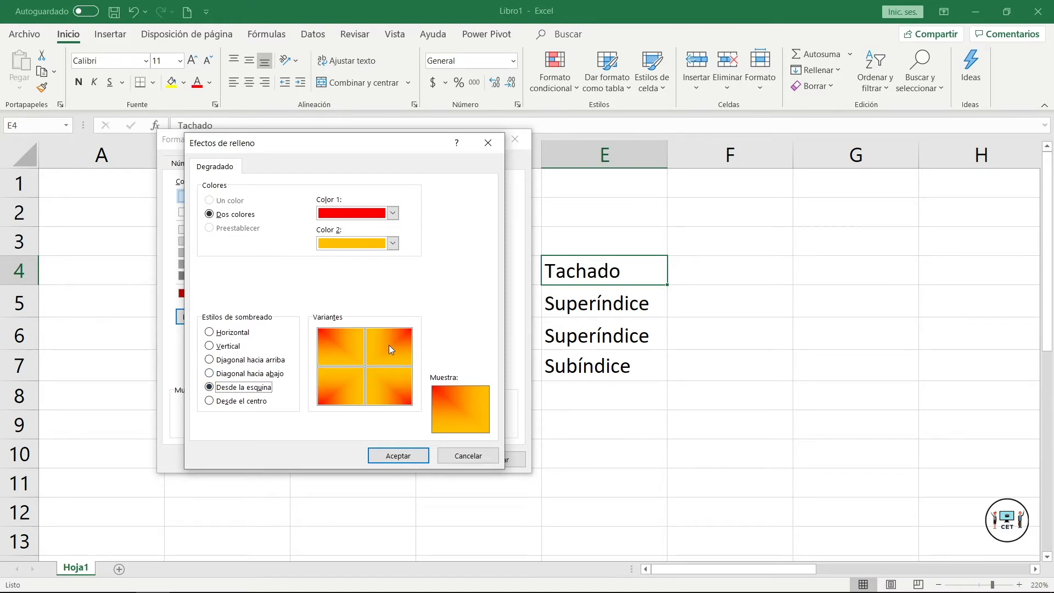
left_click(390, 350)
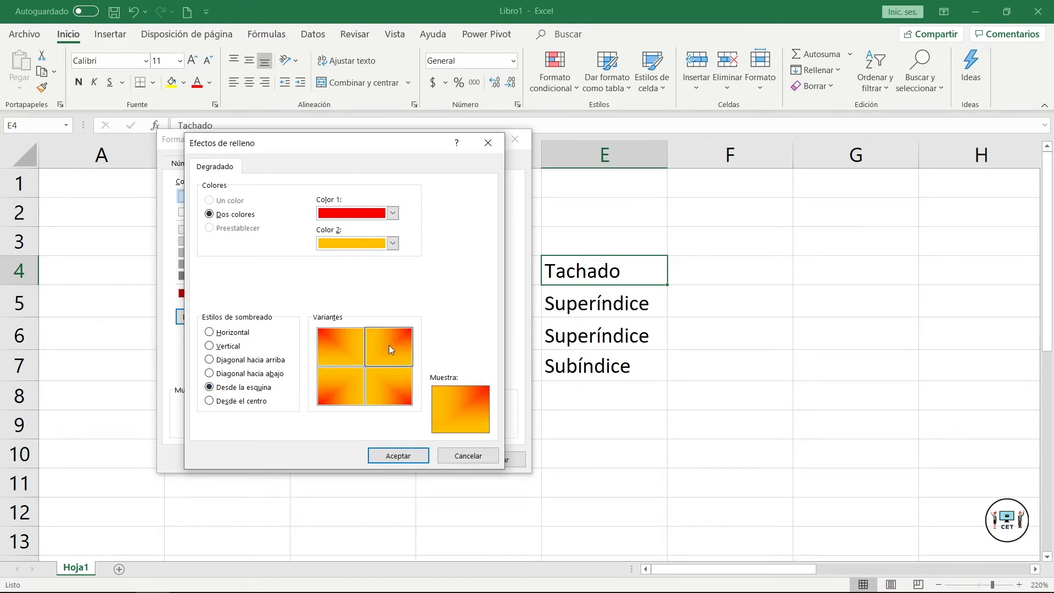
left_click(391, 456)
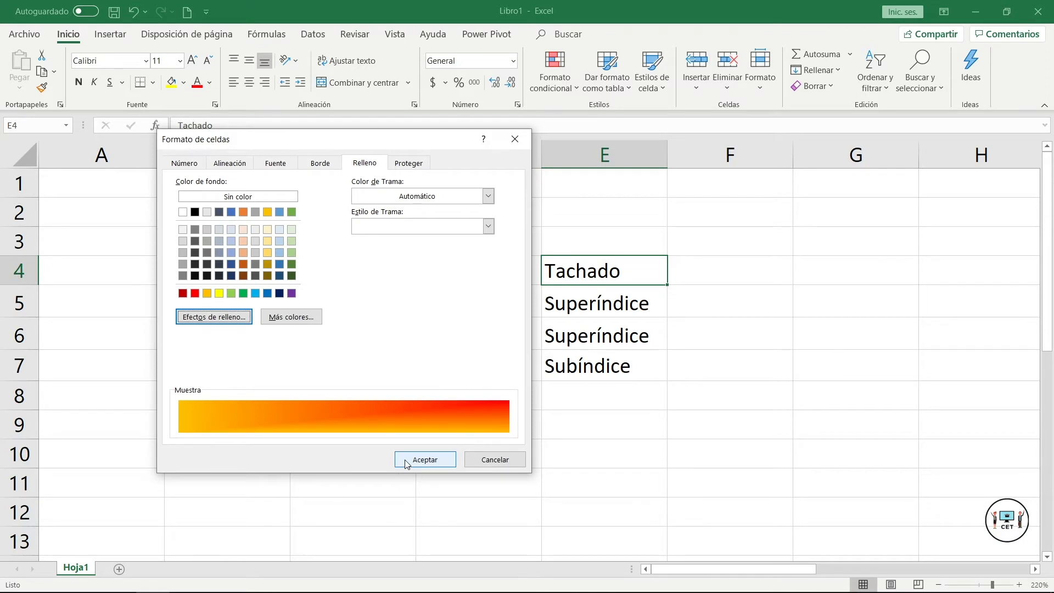
left_click(407, 464)
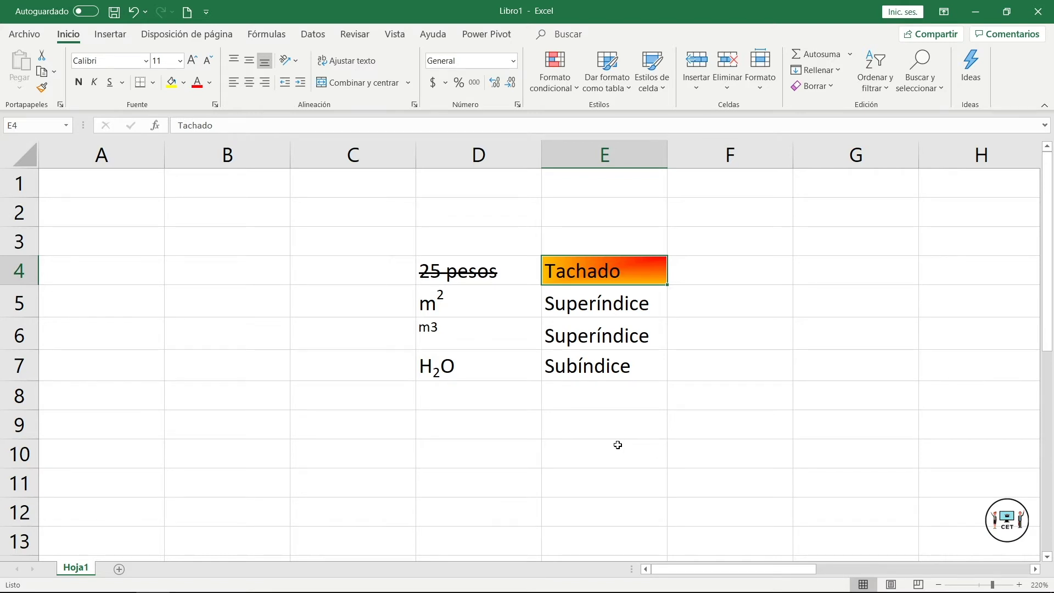
Fill cells E5:E6 with a thin diagonal stripe pattern in dark gold, keeping no background color
left_click_drag(636, 306, 638, 343)
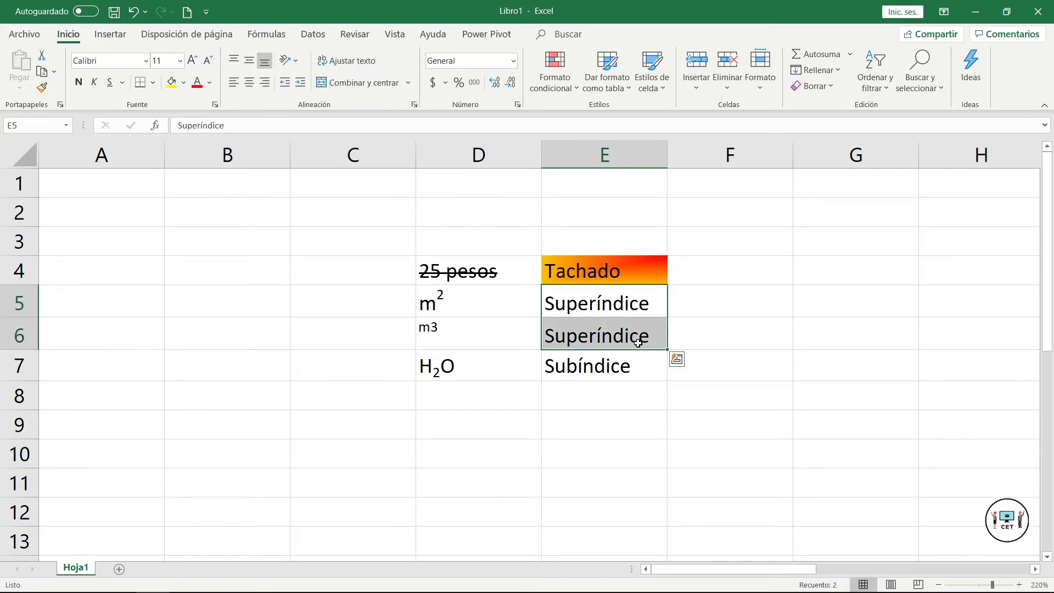
key("ctrl+1")
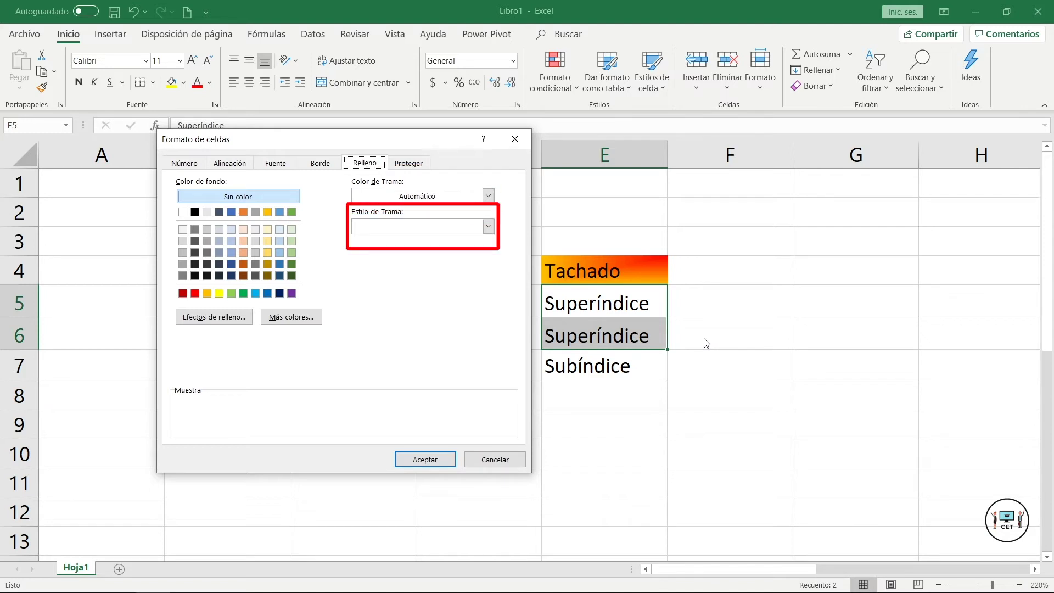
left_click(492, 228)
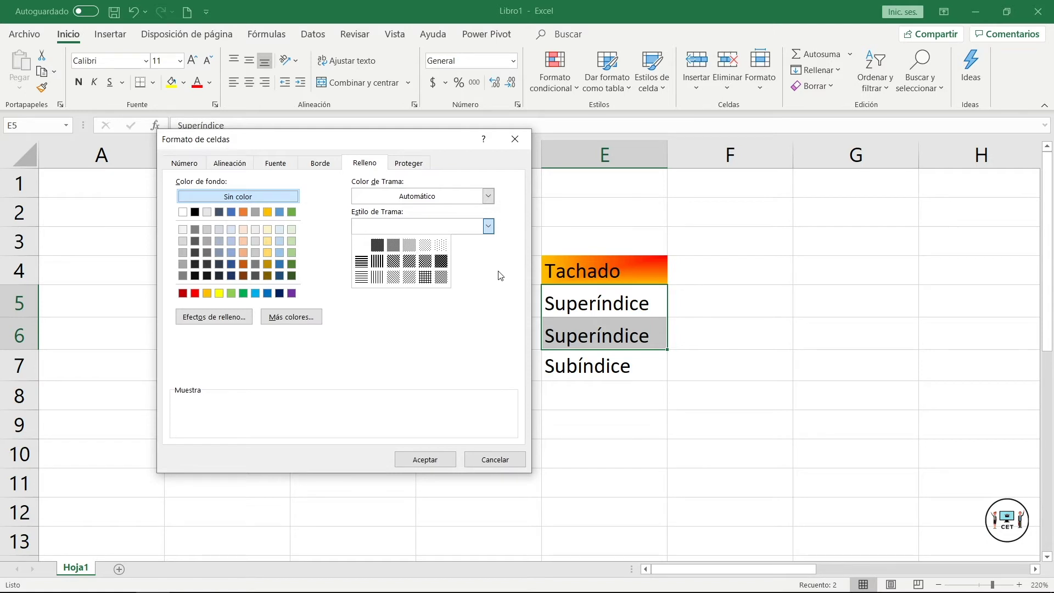
left_click(409, 276)
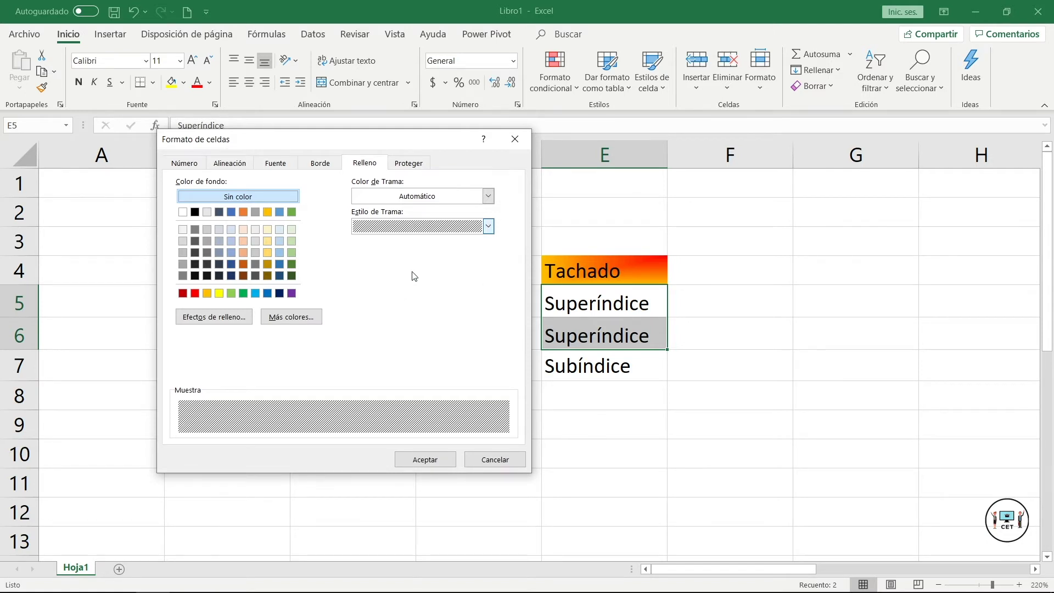
left_click(488, 197)
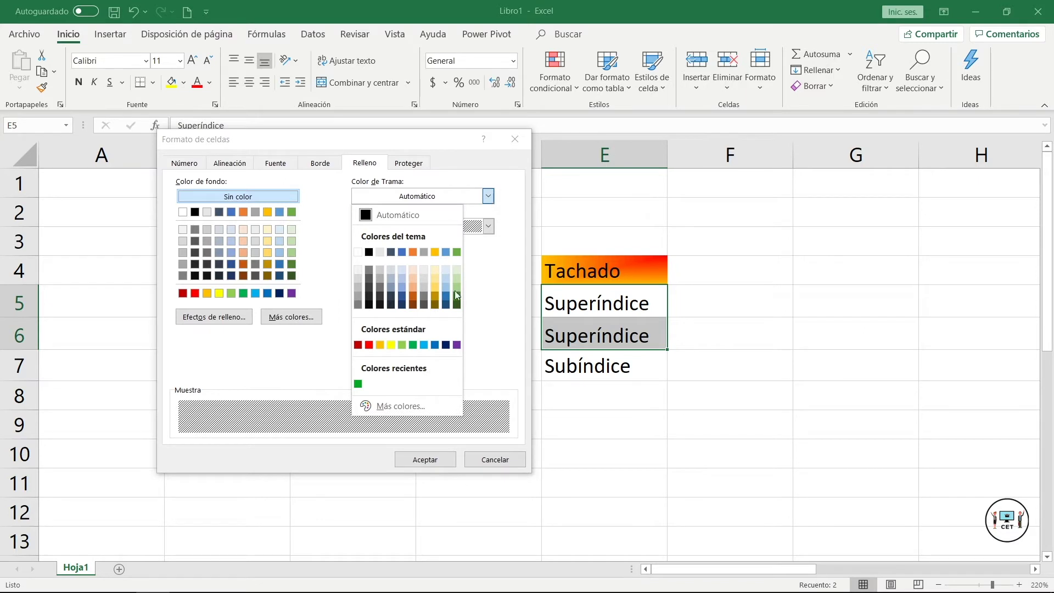
left_click(437, 297)
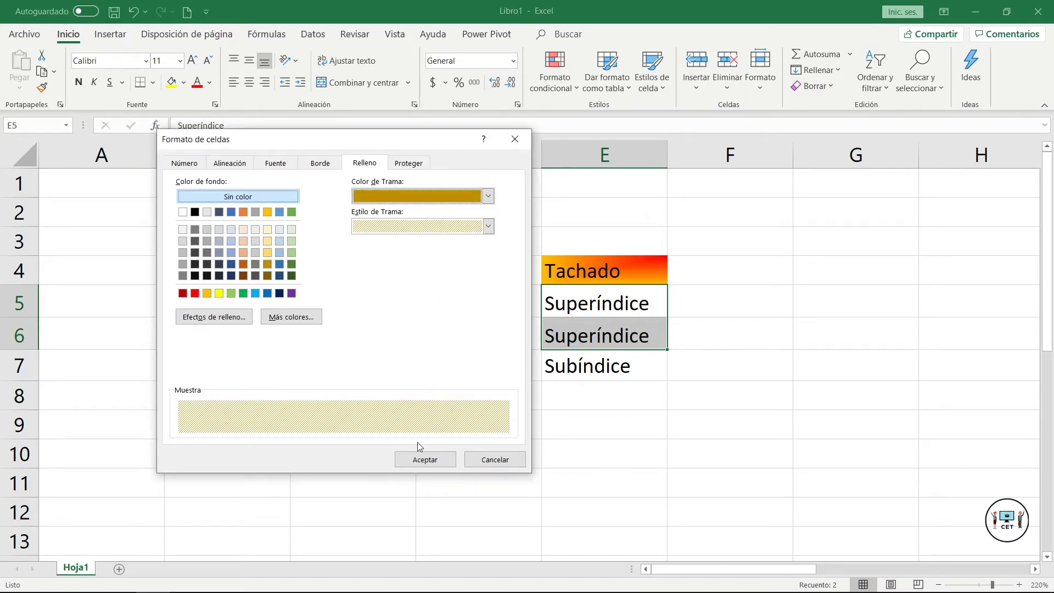
left_click(408, 463)
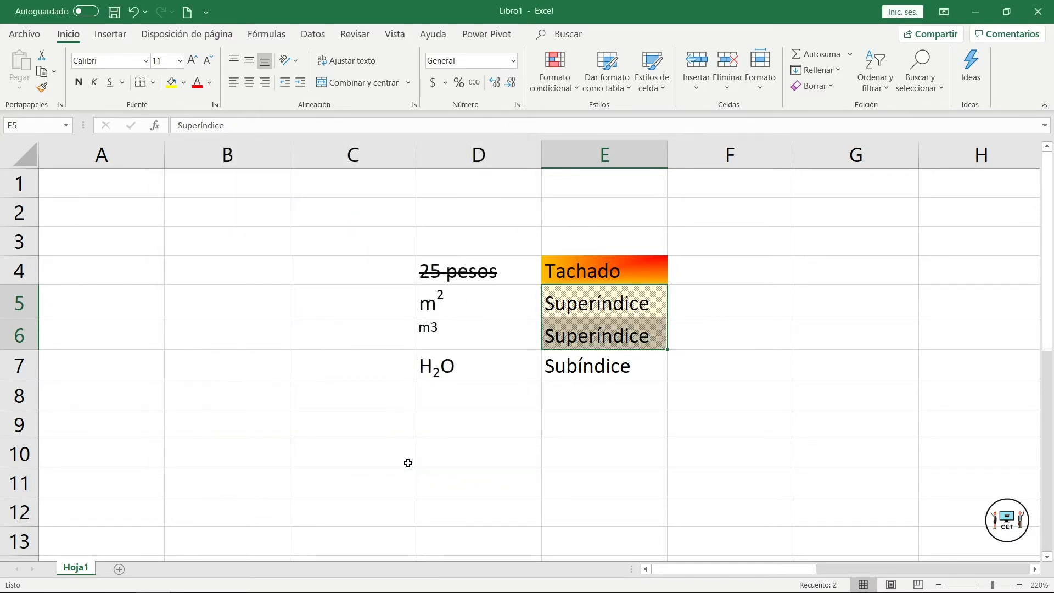
left_click(714, 317)
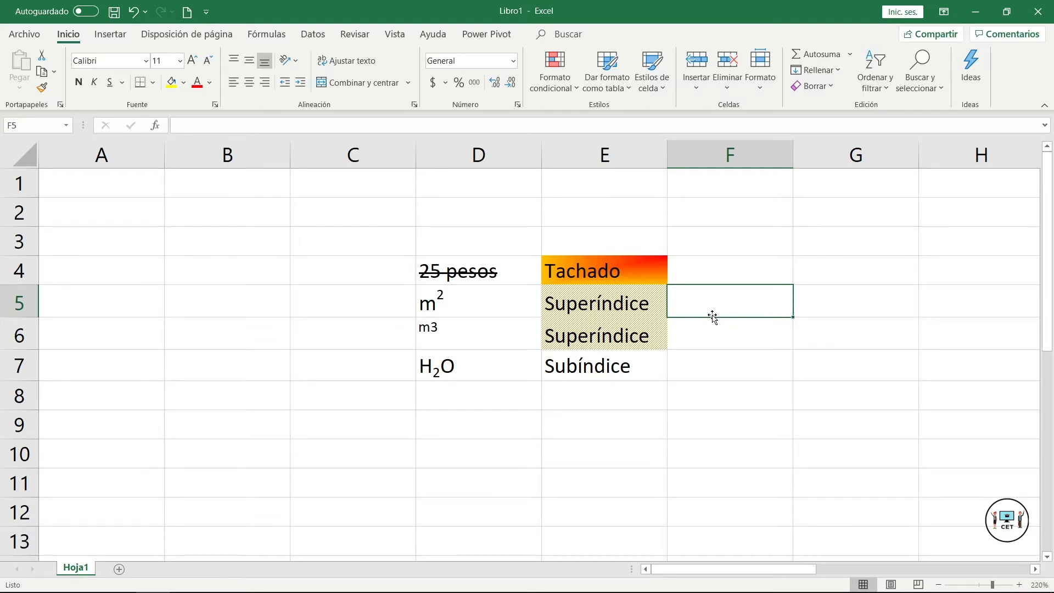
Fill cell E7 with a thick diagonal stripe pattern in the recently used green over a yellow background
left_click(636, 359)
key("ctrl+1")
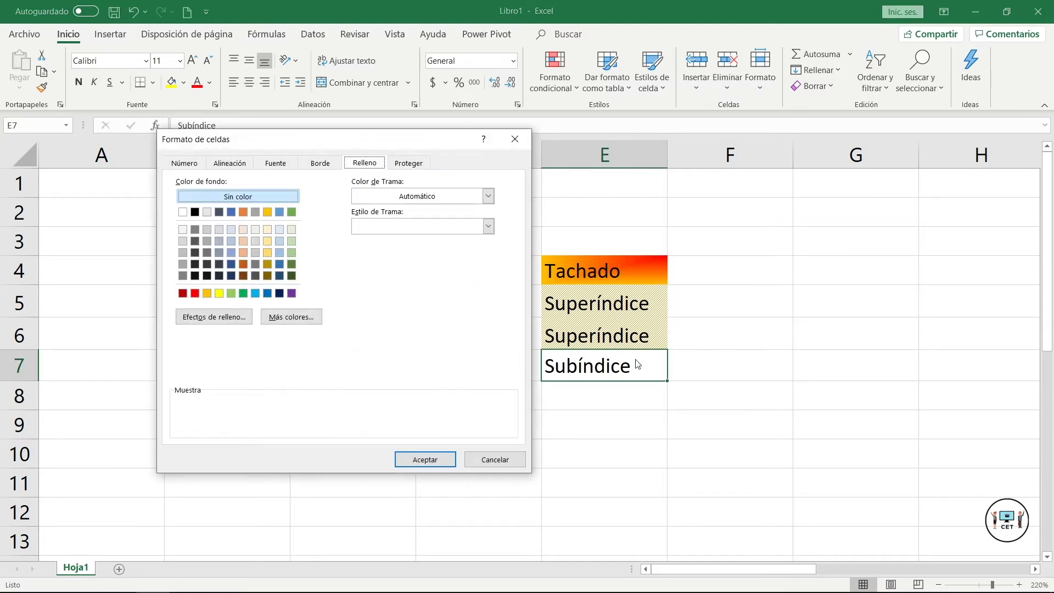
left_click(488, 227)
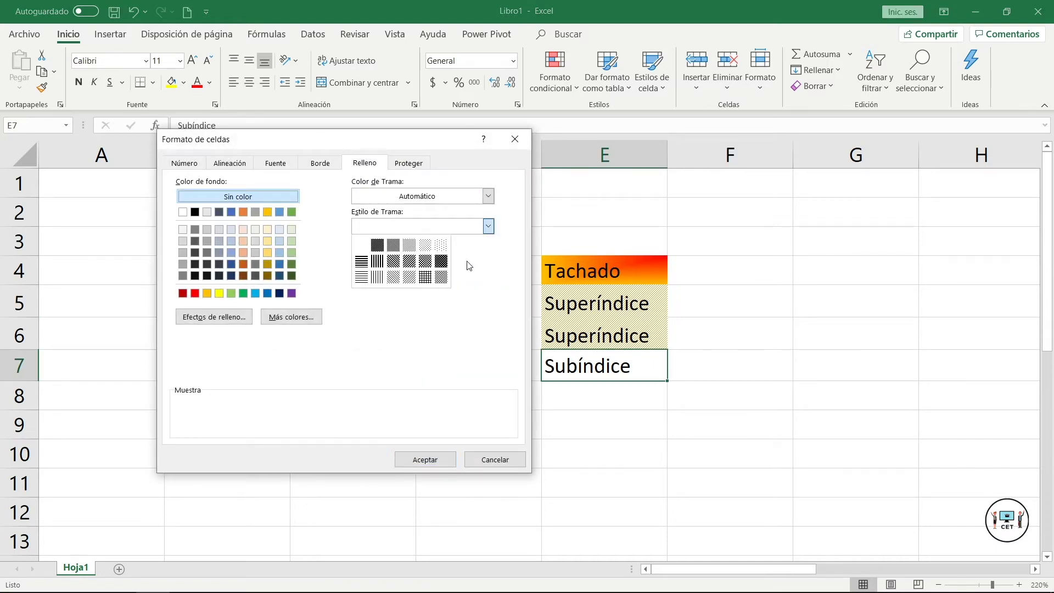
left_click(410, 262)
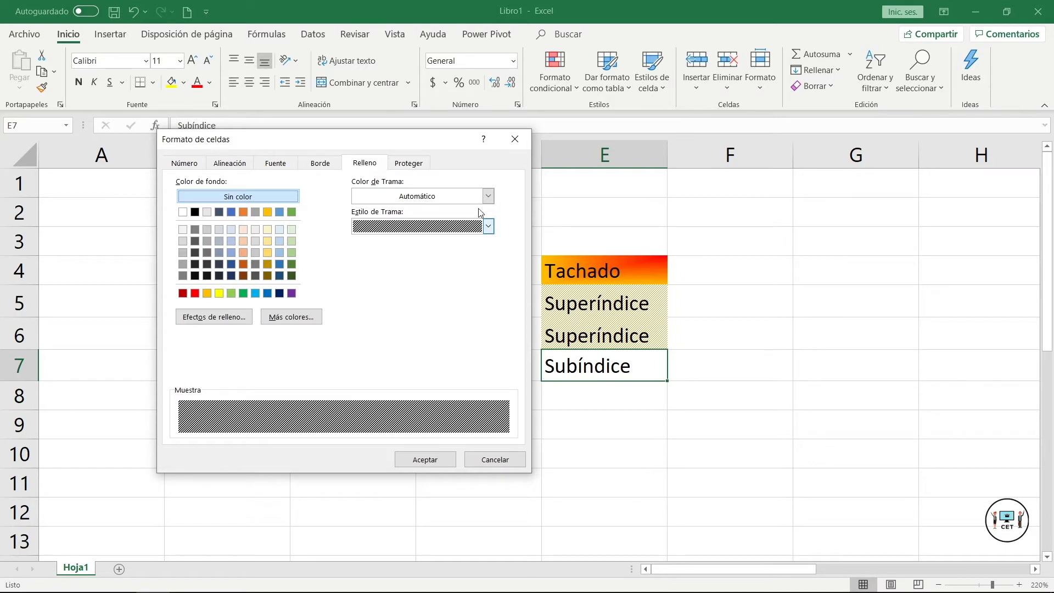
left_click(489, 196)
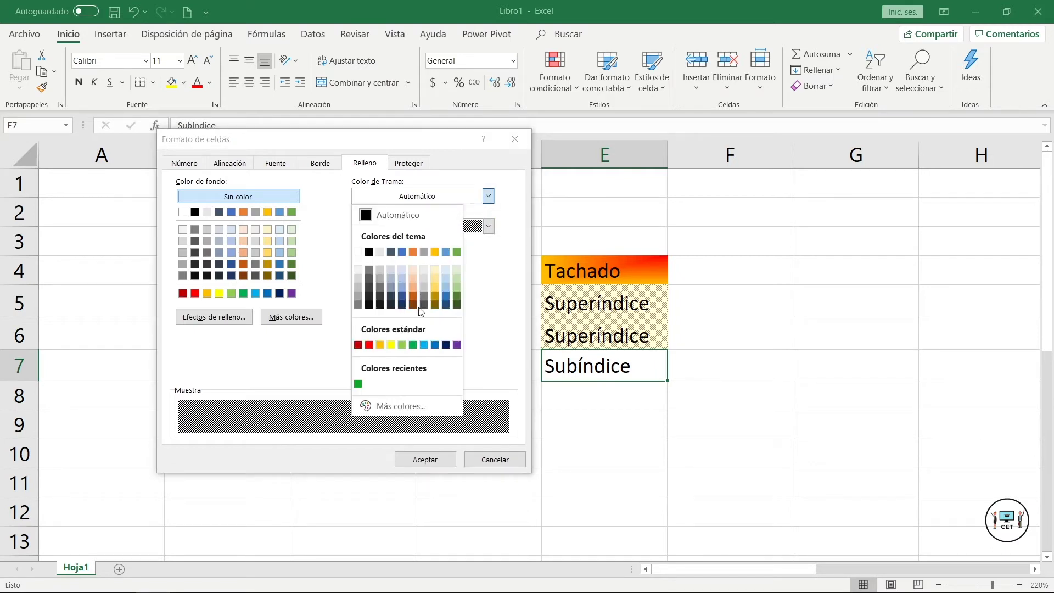
left_click(358, 384)
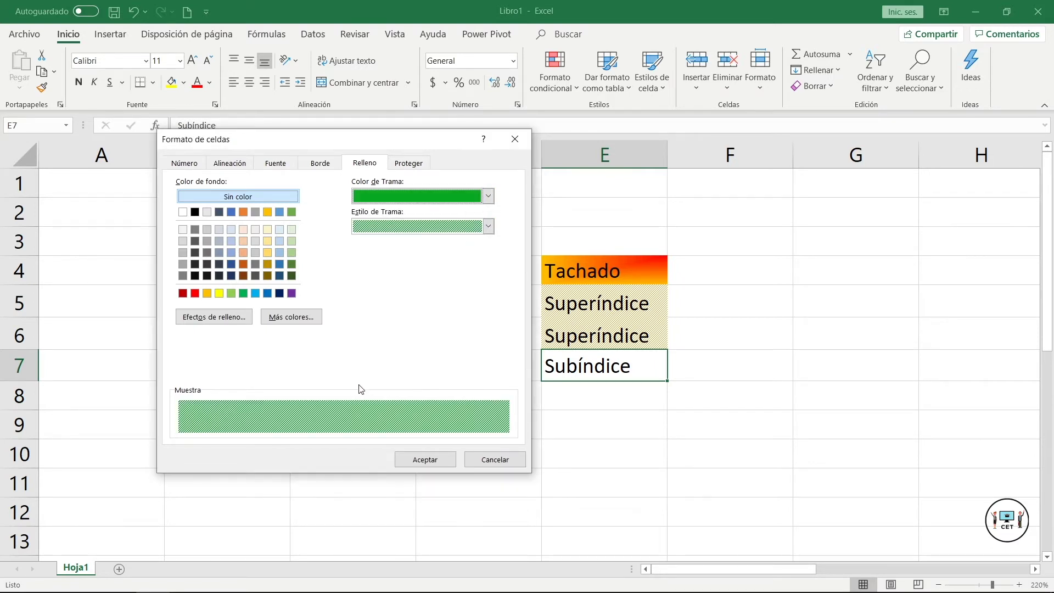
left_click(220, 294)
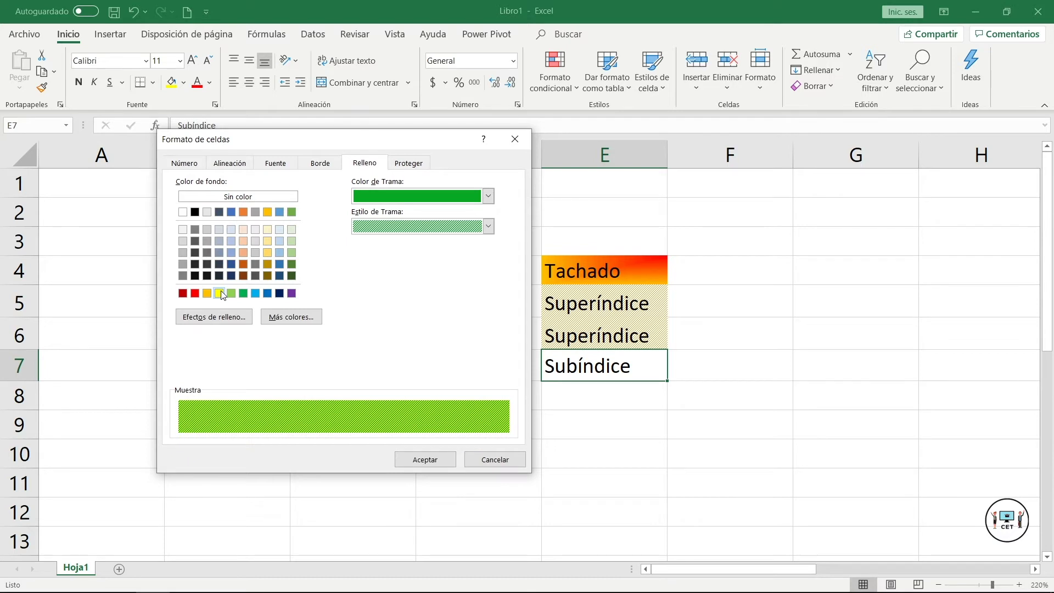
left_click(404, 464)
left_click(749, 378)
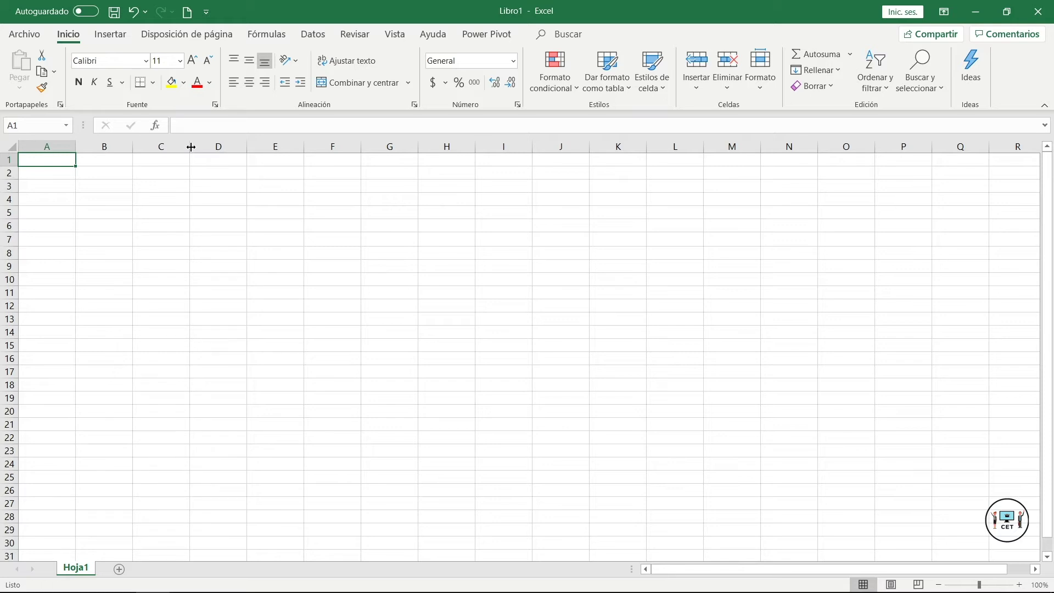
Try resizing cells by hand: widen column C to several times its width and make row 4 taller
left_click_drag(191, 147, 335, 141)
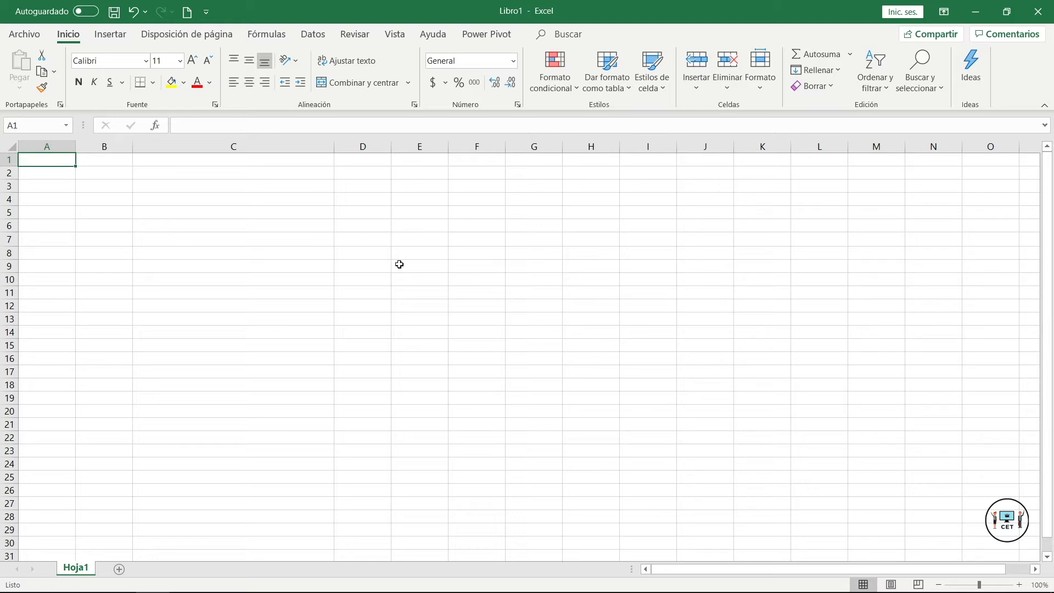
left_click_drag(10, 206, 9, 266)
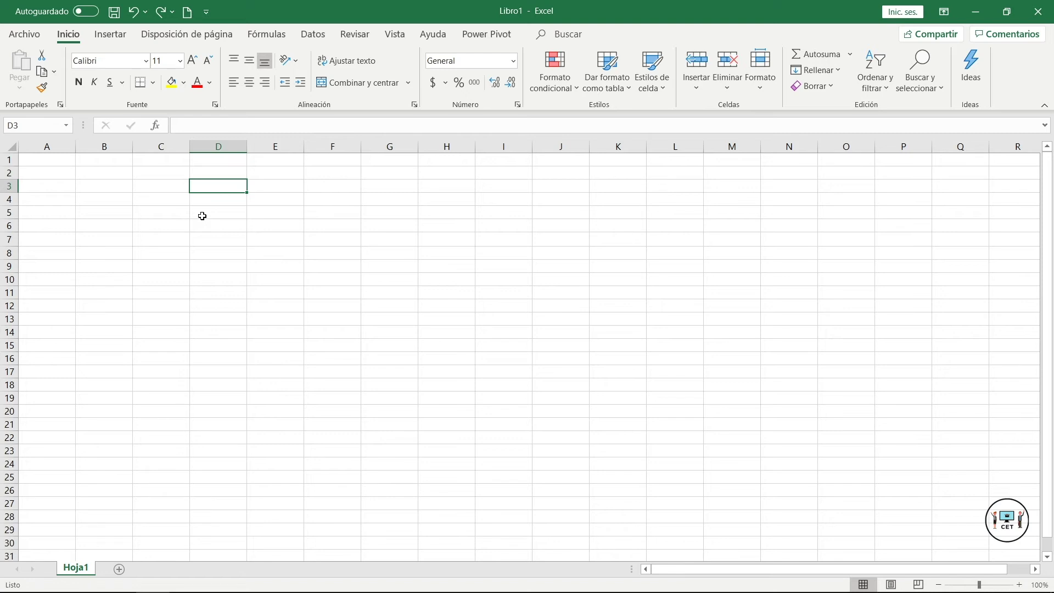
Enter "Curso de Excel desde cero" in cell D3 and check where the overflowing text is stored by selecting E3 and D3
type("Curso de Ex")
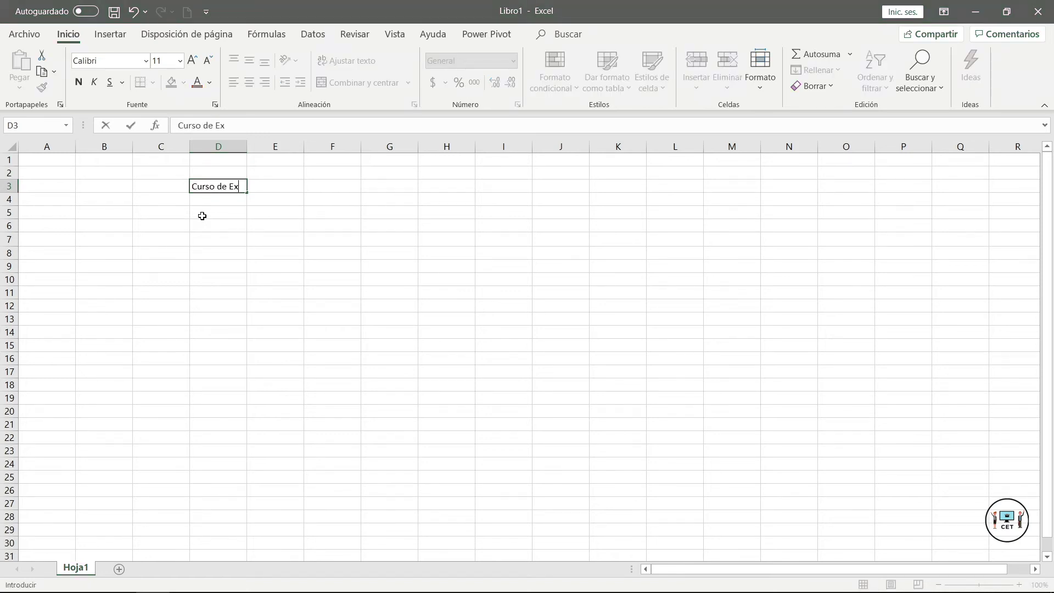
type("cel desde cero")
left_click(134, 126)
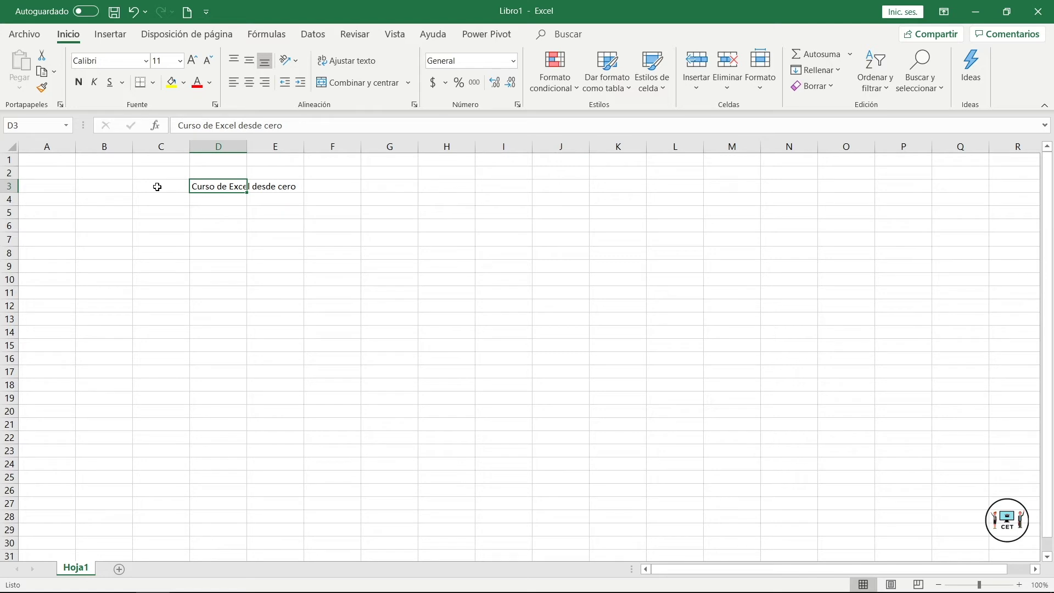
left_click(266, 182)
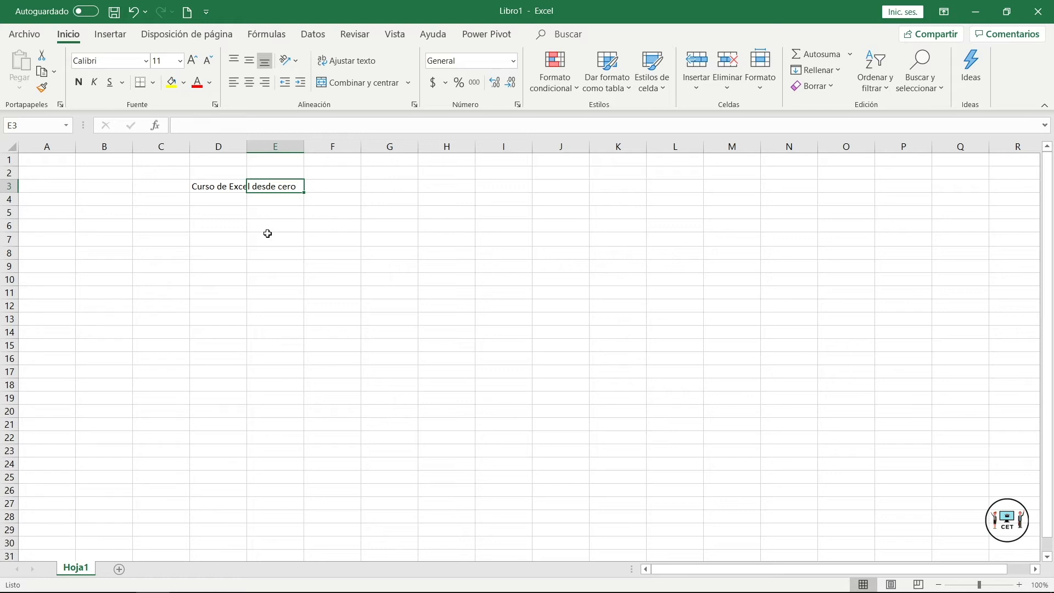
left_click(213, 188)
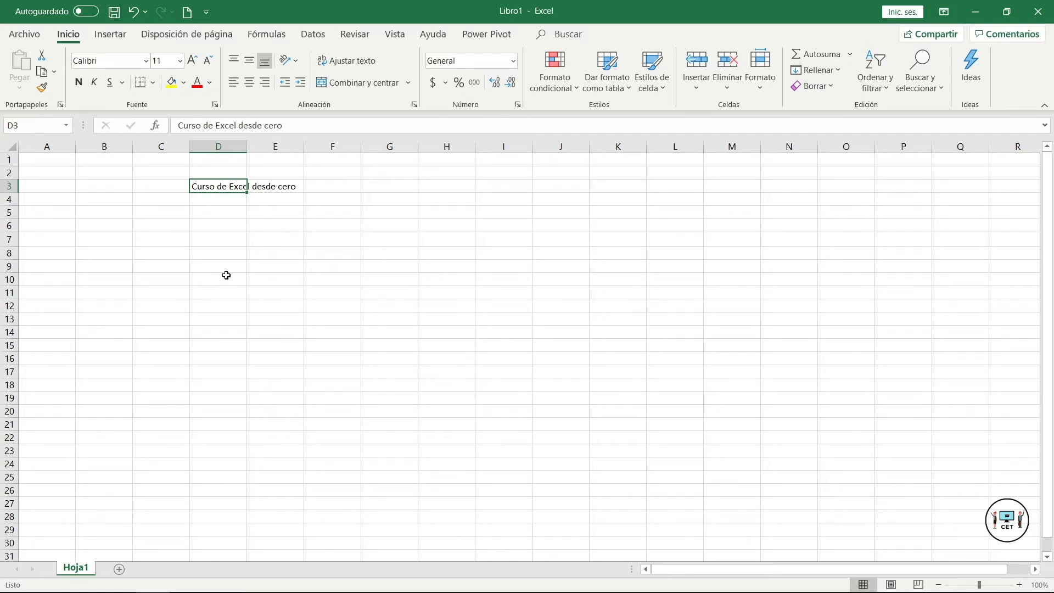
Try fitting column D to the text in D3 by manual widening and by AutoFit, and undo the changes
left_click_drag(248, 146, 362, 158)
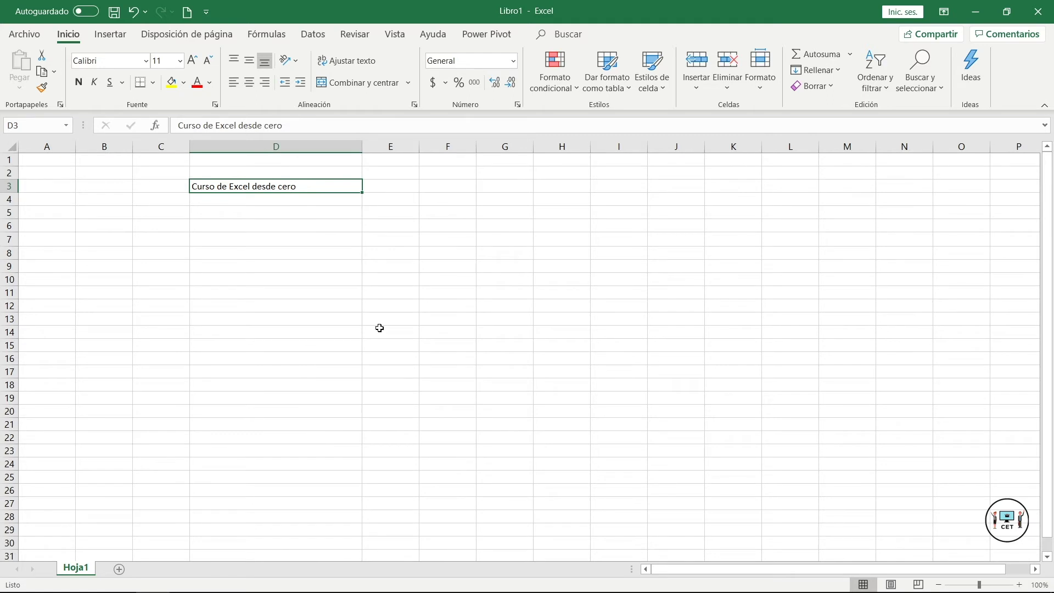
left_click(134, 11)
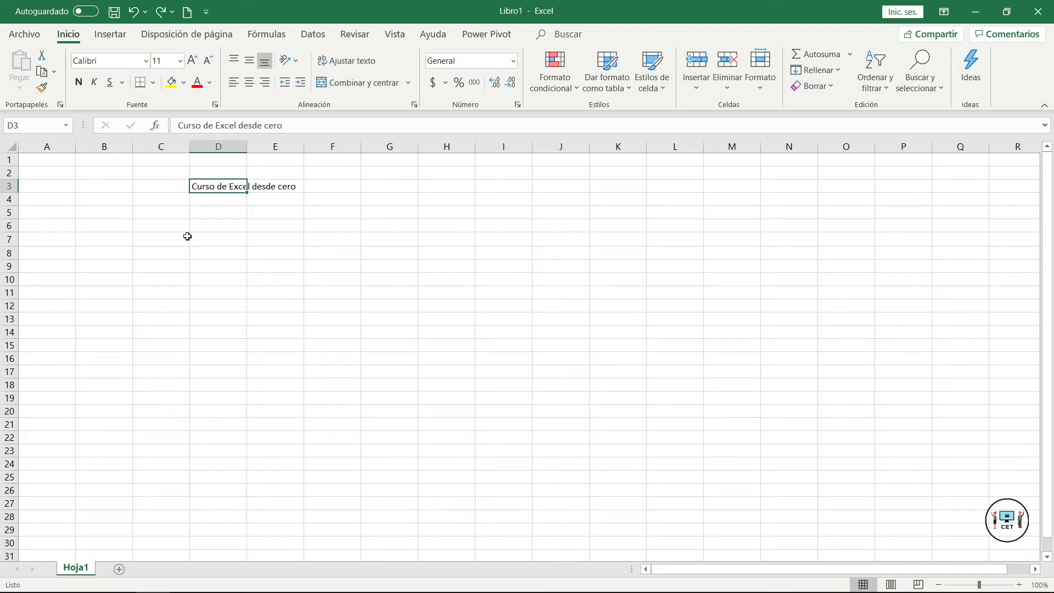
double_click(247, 146)
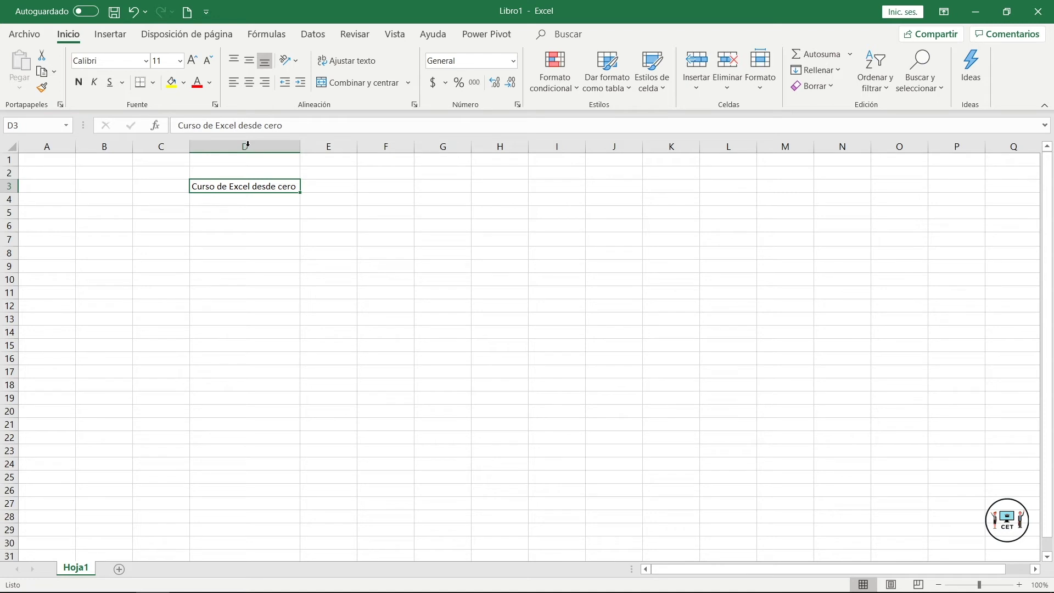
key("ctrl+z")
key("ctrl+z")
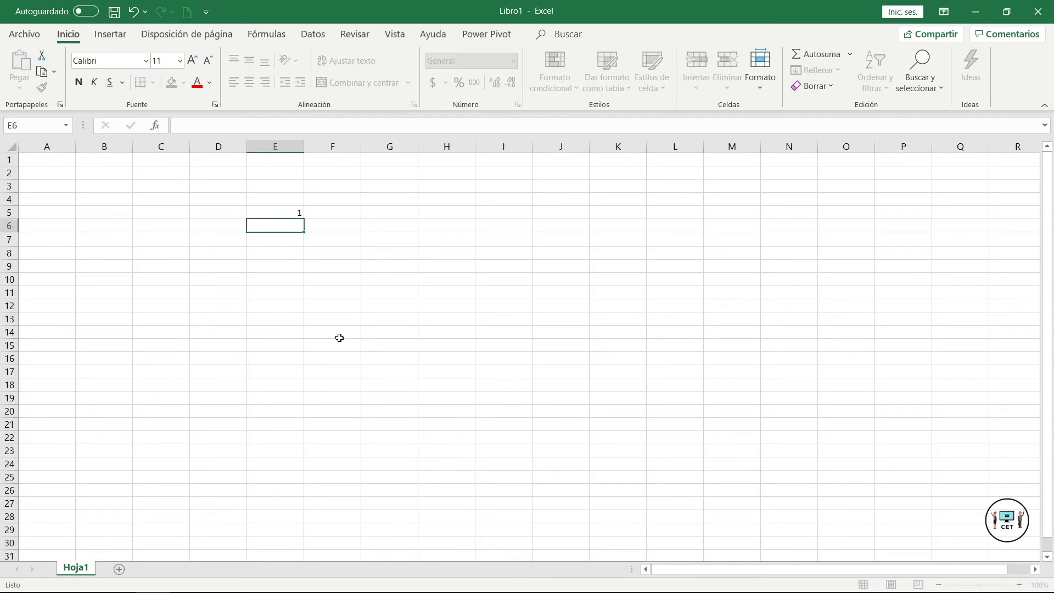
Extend the number series from E5 down to E12, and enter 15/09/2020 in G5 with consecutive dates filled down to G12
left_click_drag(275, 213, 303, 310)
left_click(384, 214)
type("15/09/2020")
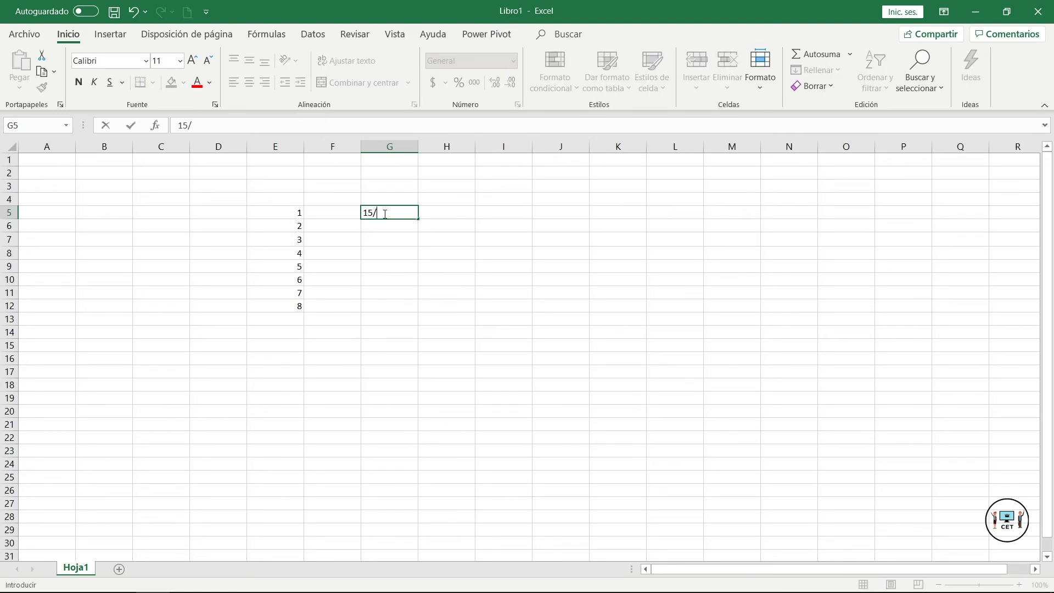
left_click(131, 126)
left_click_drag(418, 219, 418, 308)
Enter "Lun." in cell I5 and fill the weekday series down to I12
left_click(507, 215)
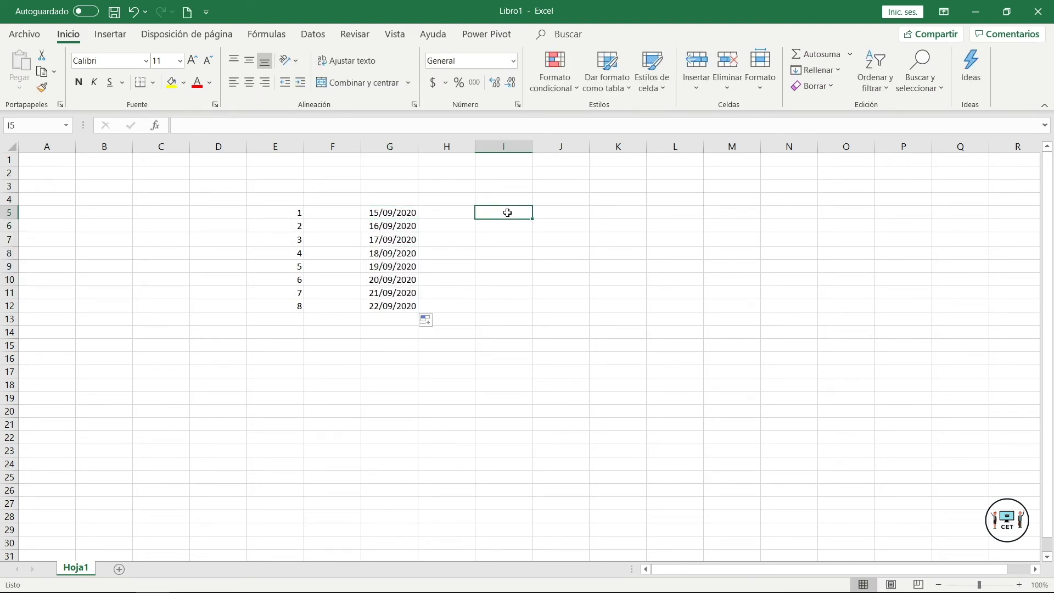
type("Lun.")
left_click(130, 125)
left_click_drag(532, 219, 524, 313)
left_click(490, 355)
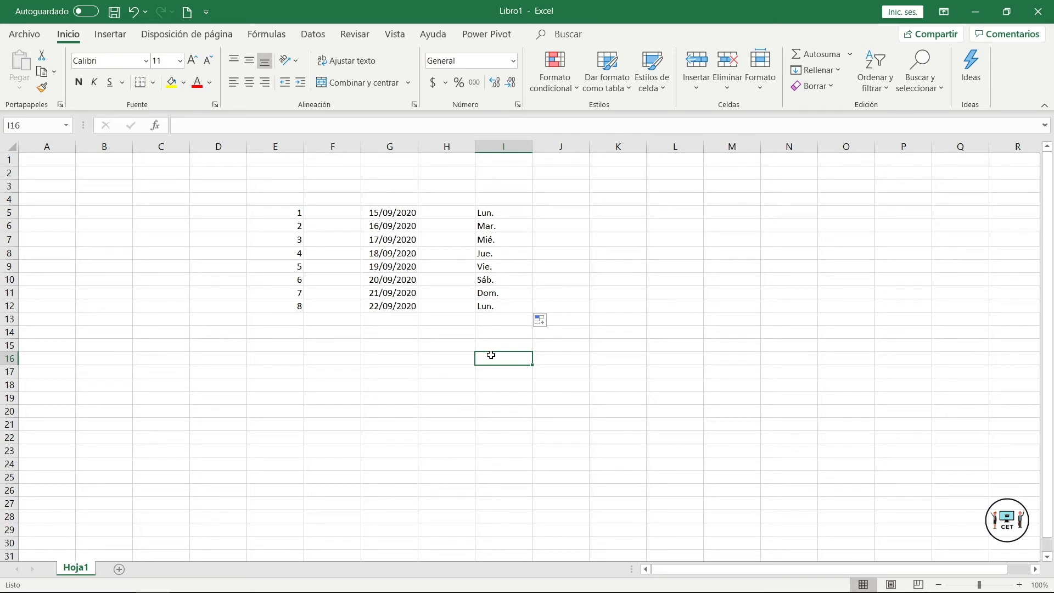
List the products Blusas, Camisas, Zapatos, Cinturones and Pantalones in cells E16 to E20
left_click(285, 358)
type("Blusas")
key("Return")
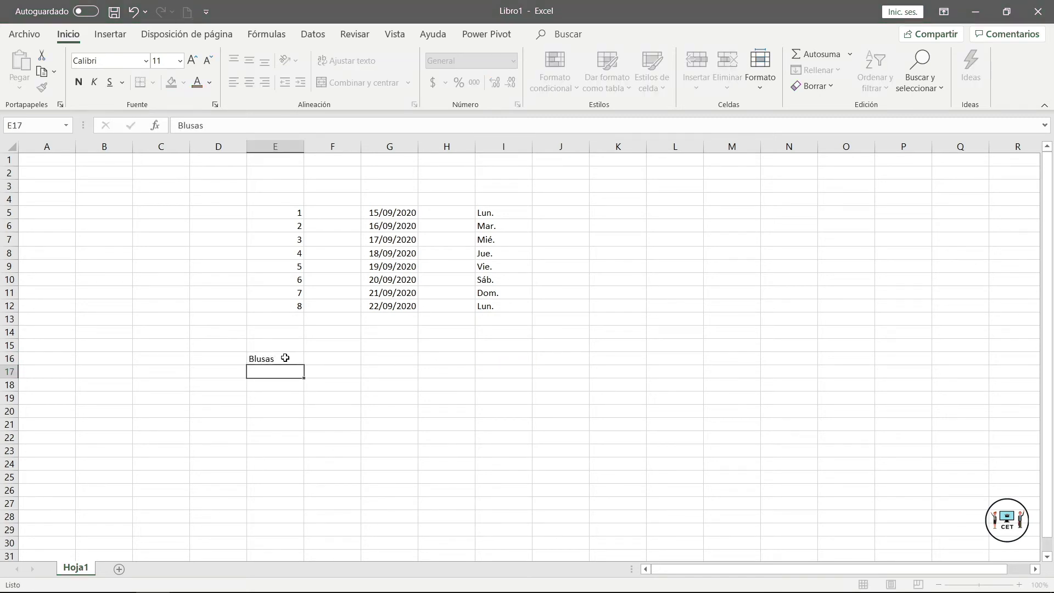
type("Camisas")
key("Return")
type("Zapato")
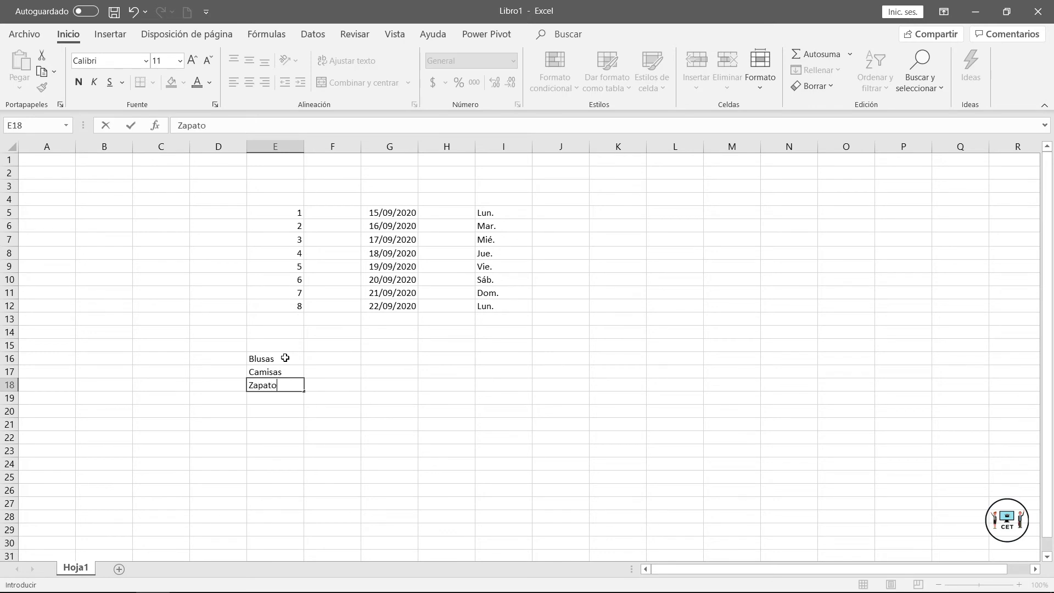
type("s")
key("Return")
type("Cinturones")
key("Return")
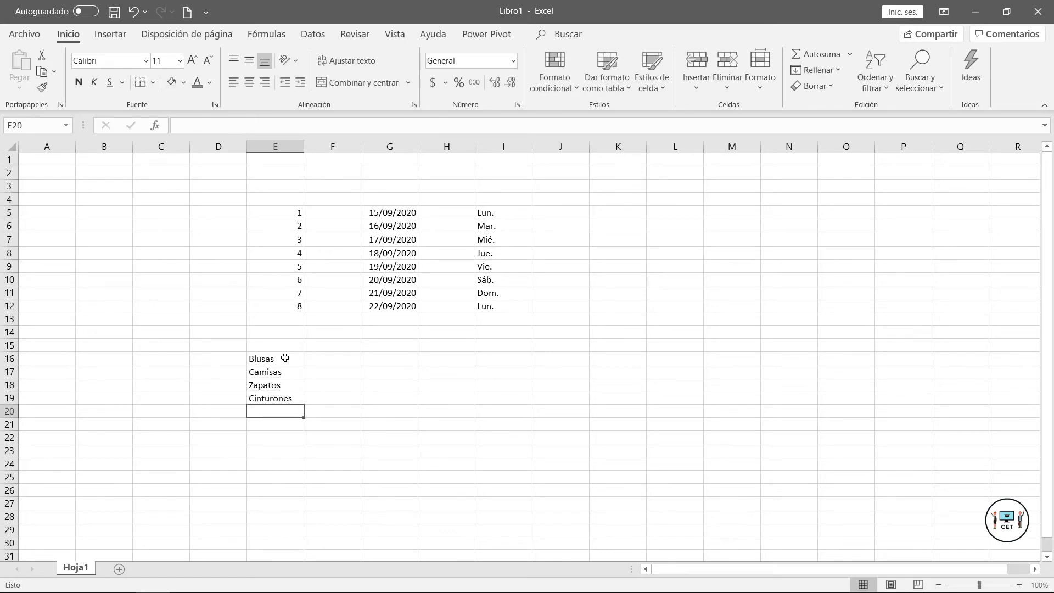
type("Pantalones")
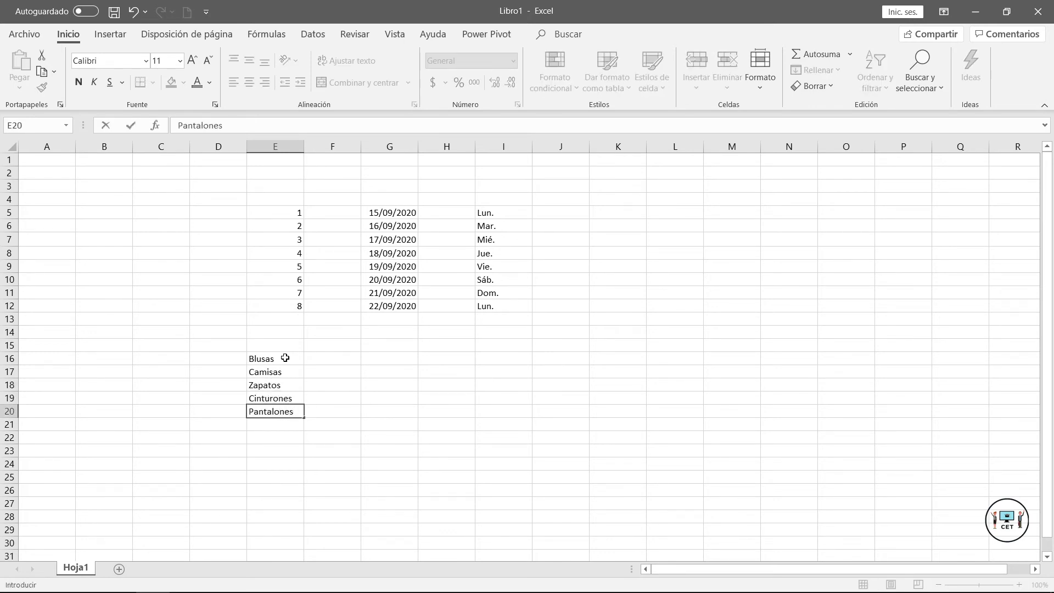
left_click(134, 128)
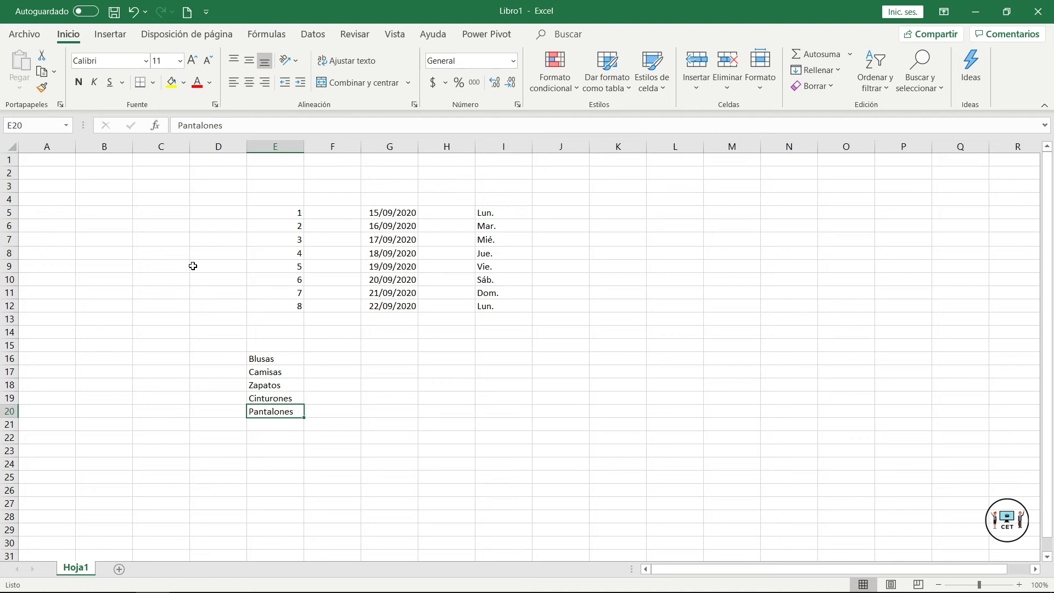
Try filling "Blusas" from cell G16 down to G20, and clear the filled cells
left_click(399, 360)
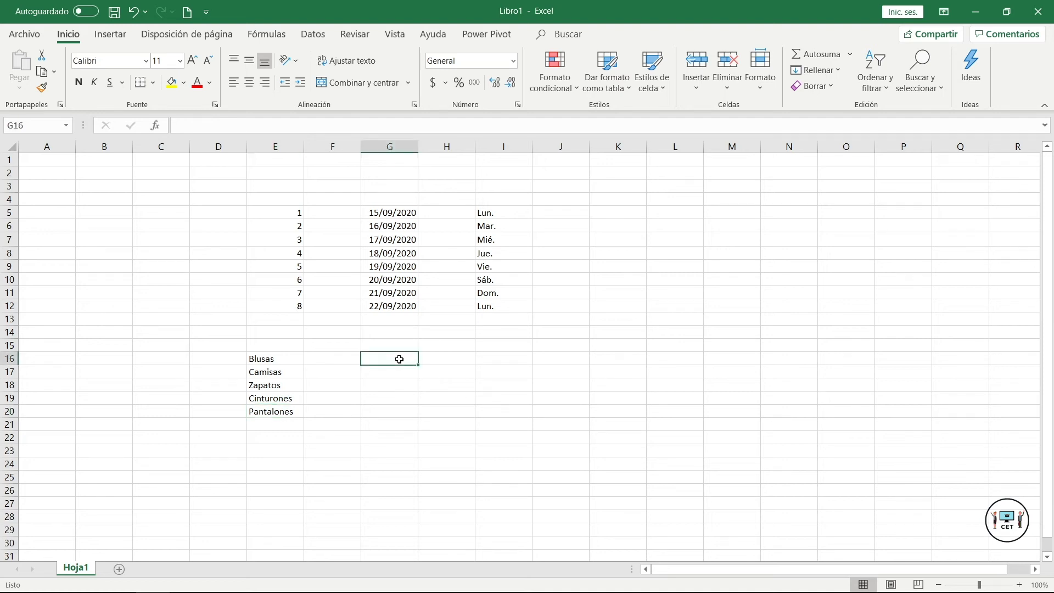
type("Blusas")
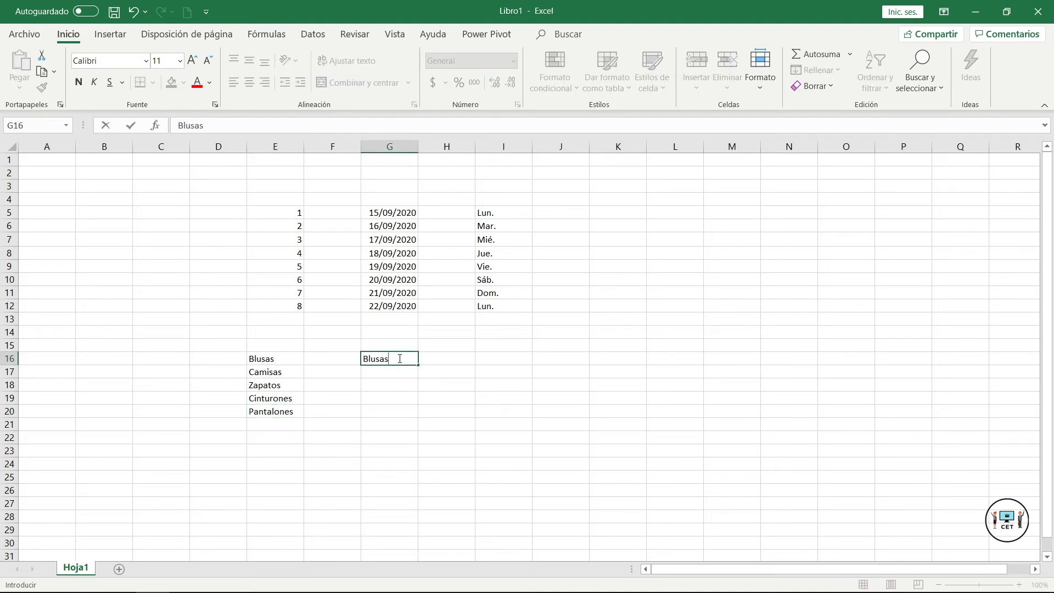
left_click_drag(417, 364, 412, 421)
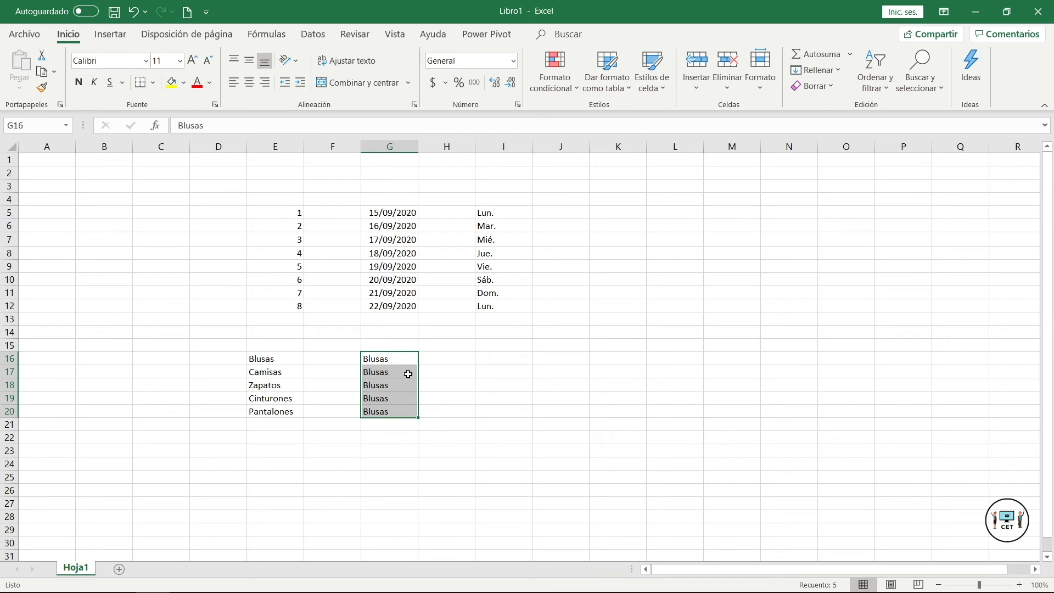
key("Delete")
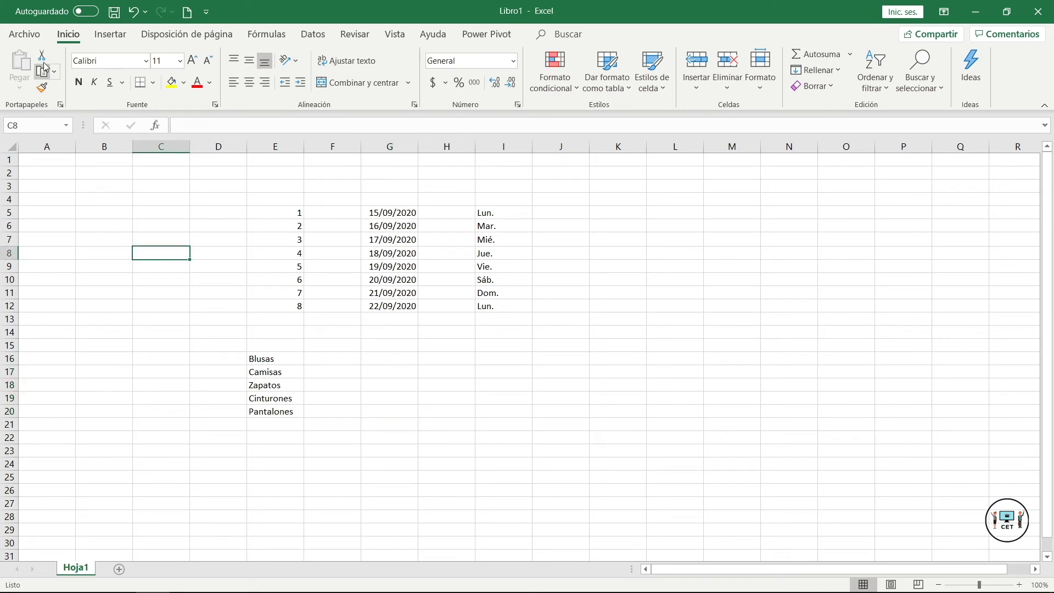
Open the custom lists editor from the General section of the advanced Excel options
left_click(25, 35)
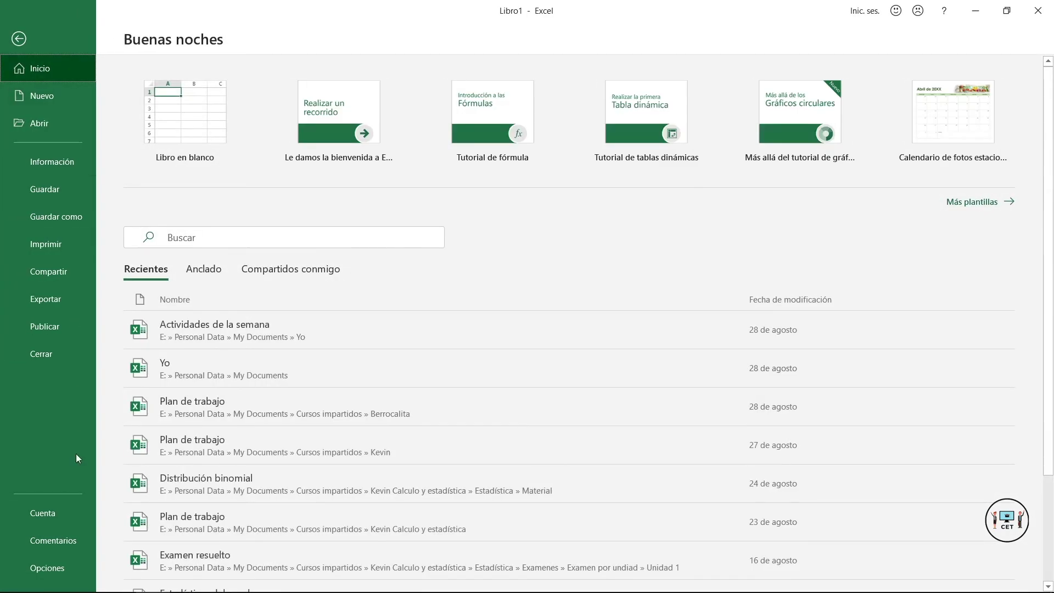
left_click(40, 568)
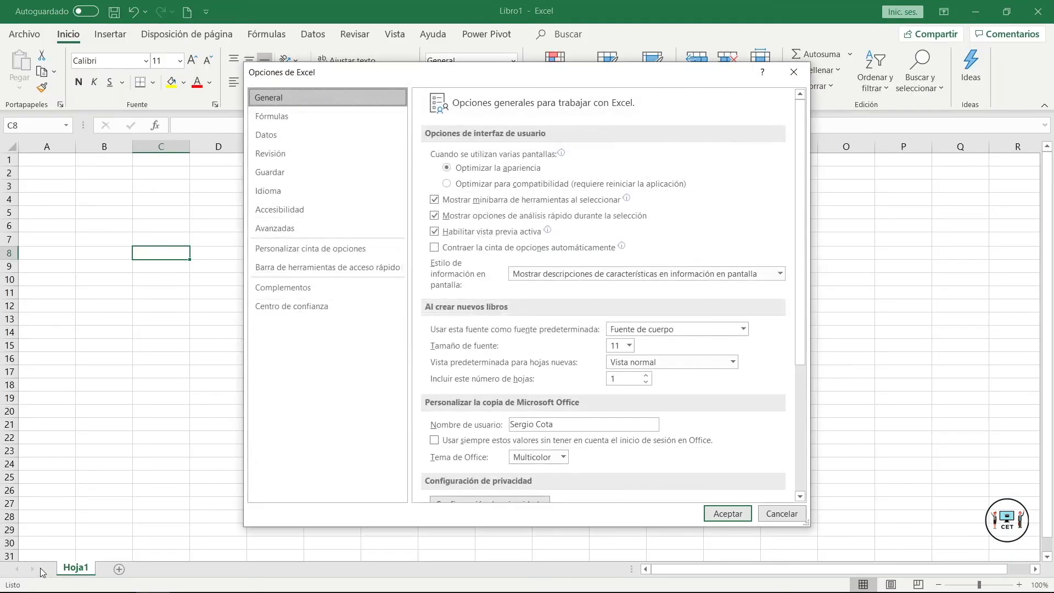
left_click(286, 228)
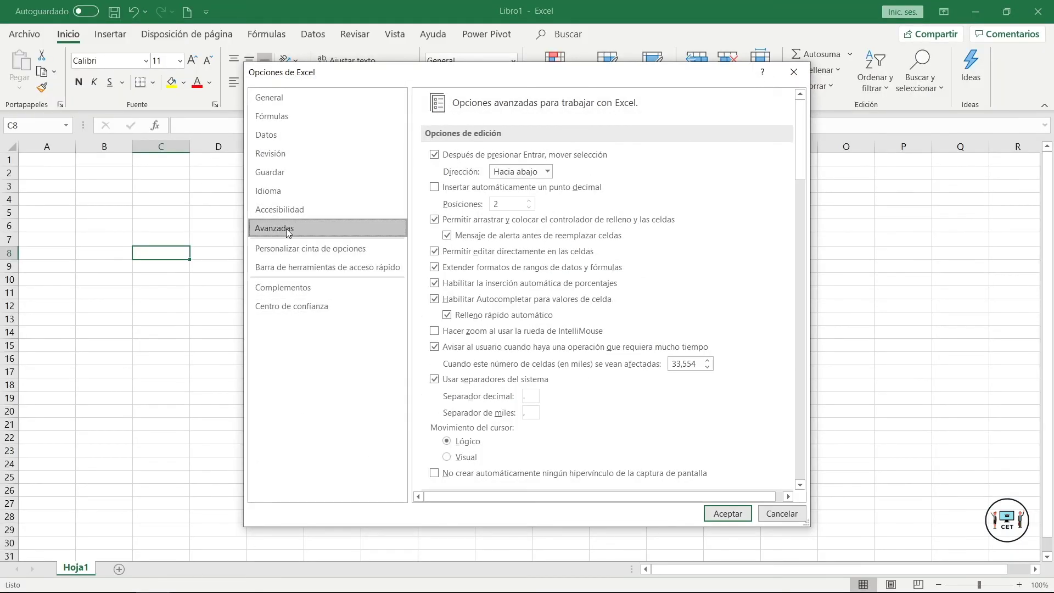
scroll(680, 235, "down", 5)
scroll(679, 235, "down", 2)
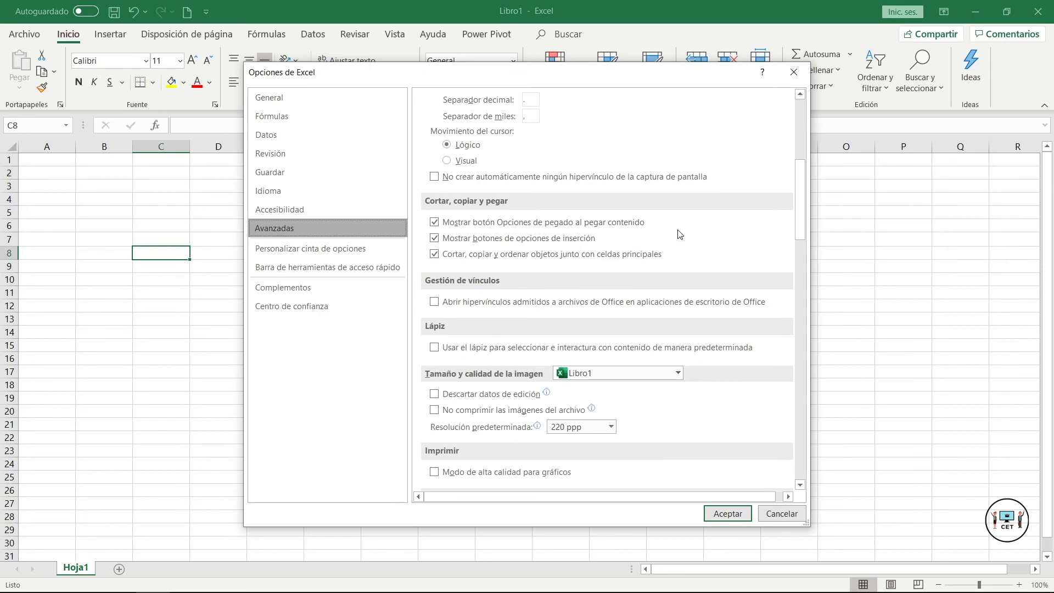
scroll(680, 234, "down", 15)
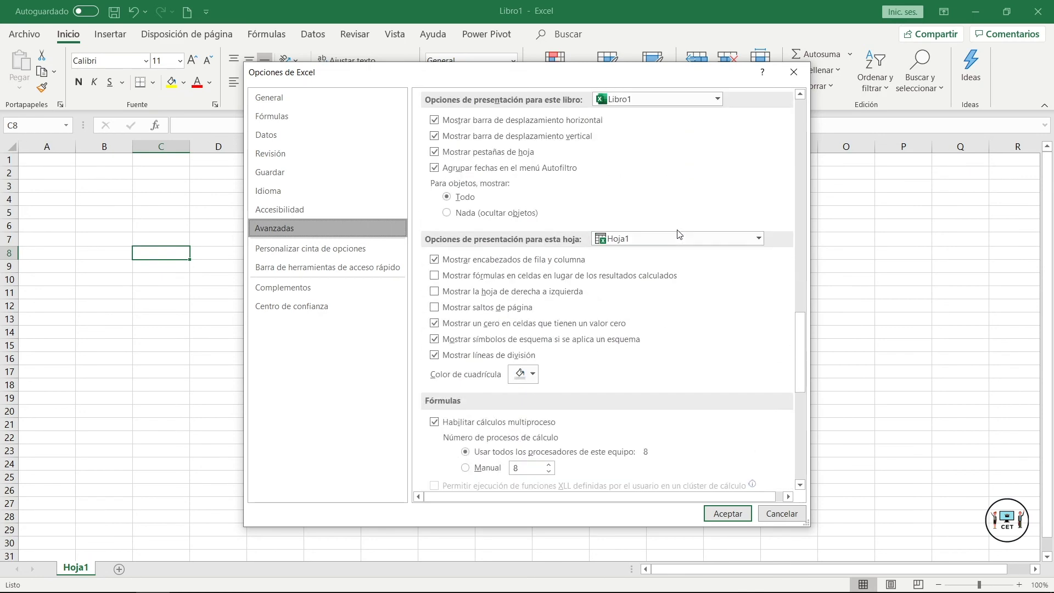
scroll(680, 234, "down", 15)
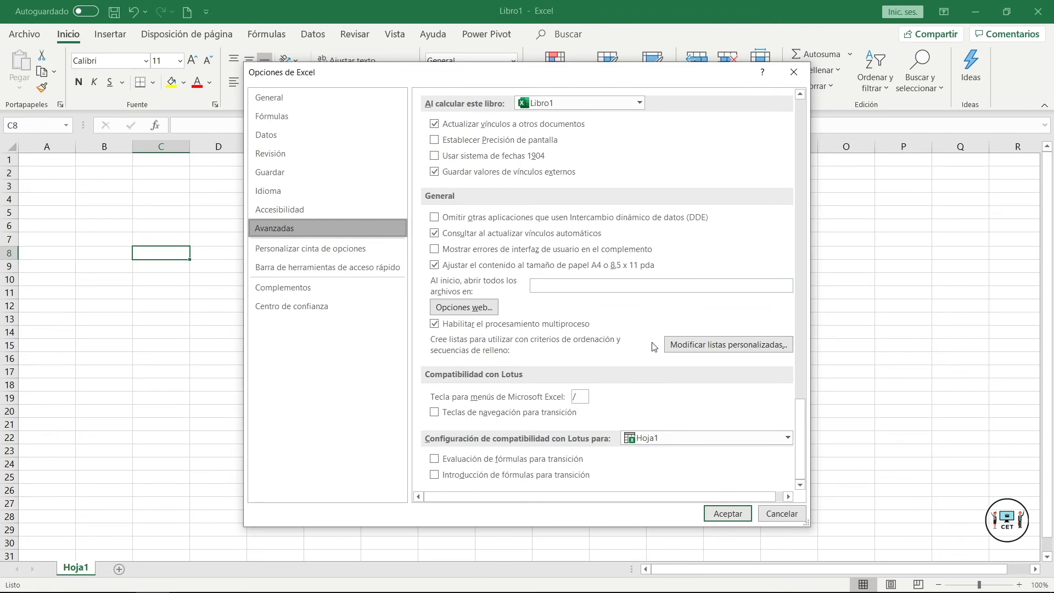
left_click(742, 344)
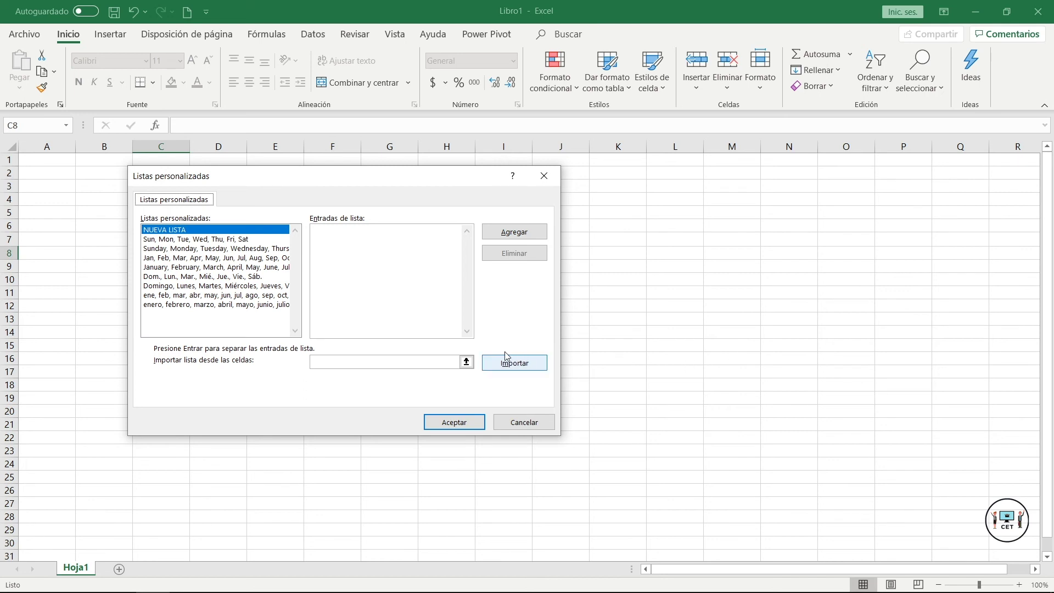
Import the products in E16:E20 as a new custom list and accept the options
left_click(467, 361)
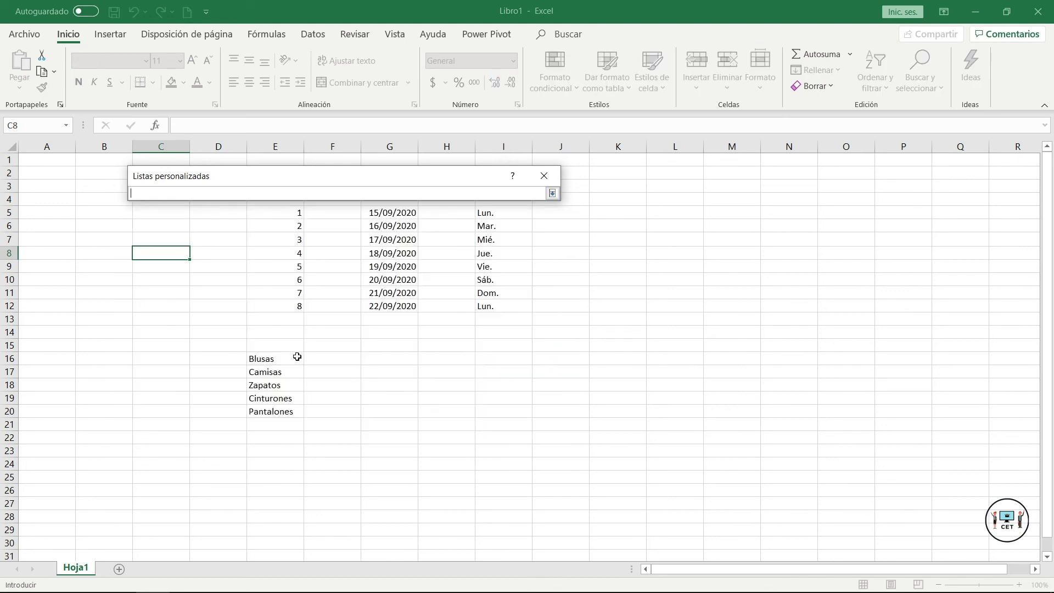
left_click_drag(296, 358, 287, 409)
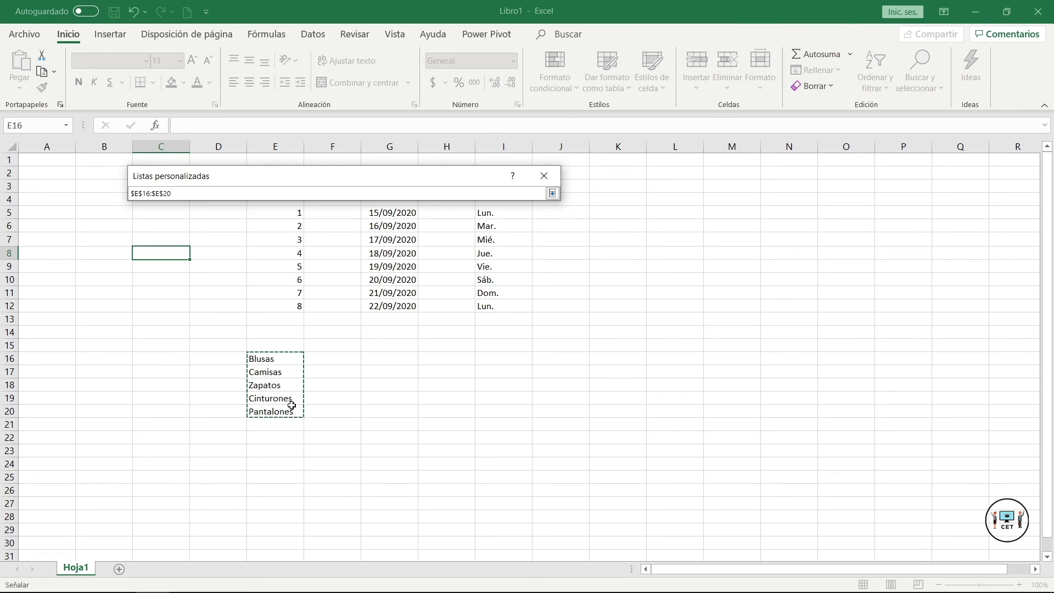
left_click(552, 193)
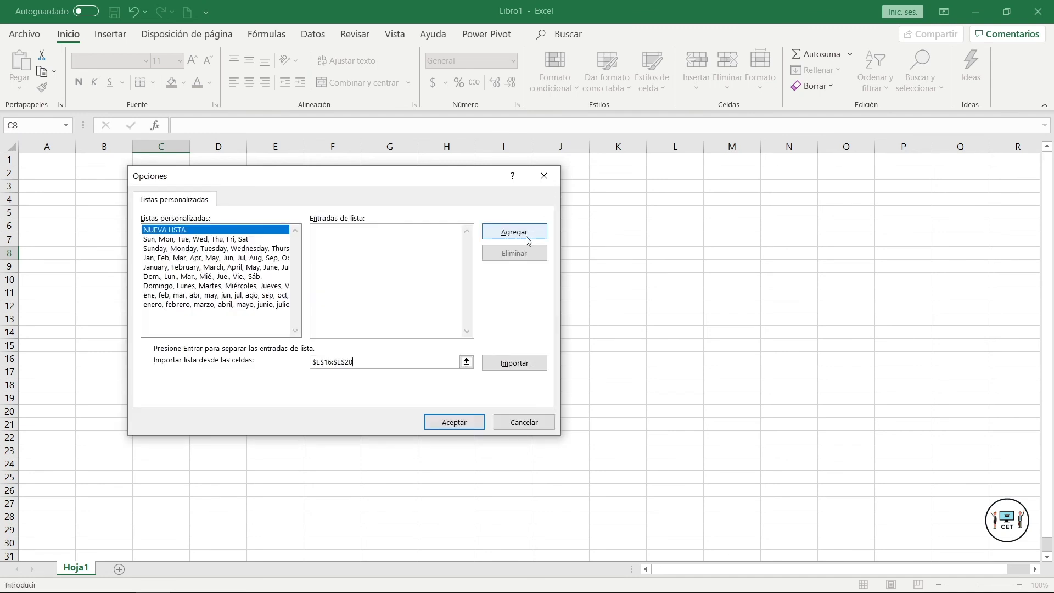
left_click(506, 363)
left_click(476, 422)
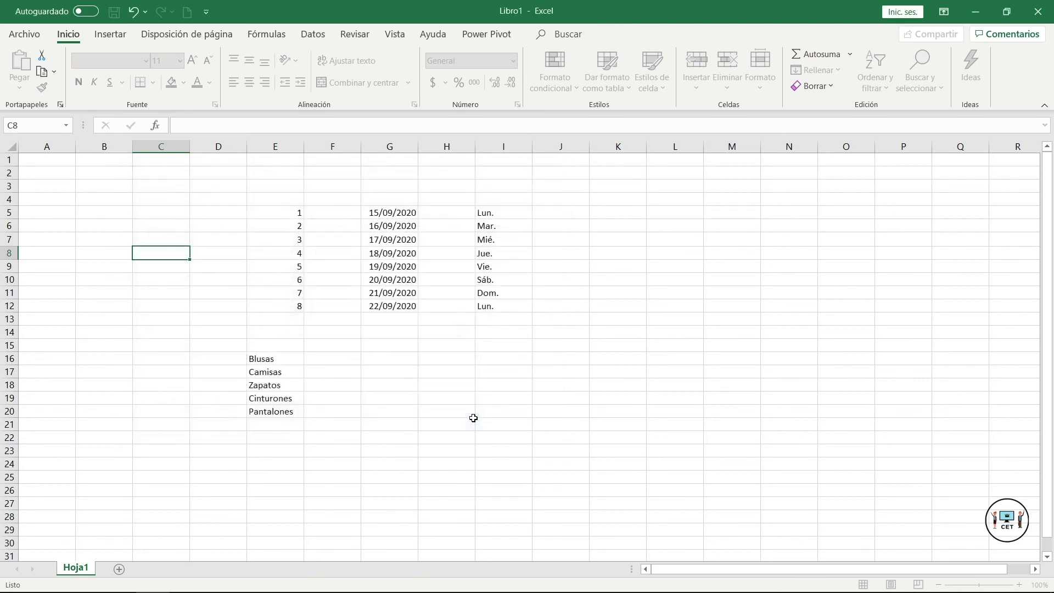
left_click(715, 514)
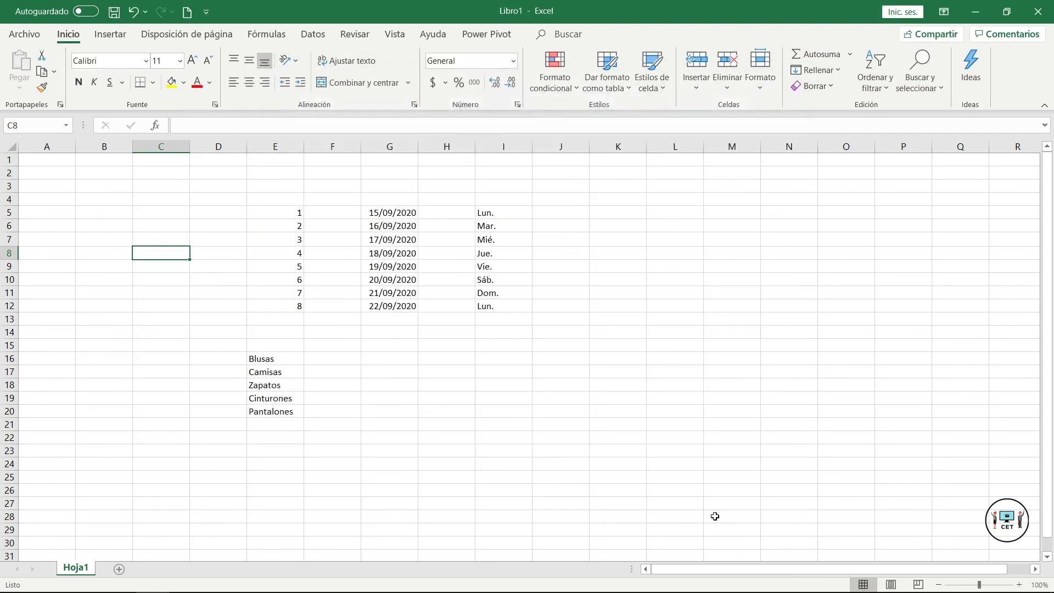
Enter "Blusas" in cell G16 and fill the product series down to G20
left_click(377, 358)
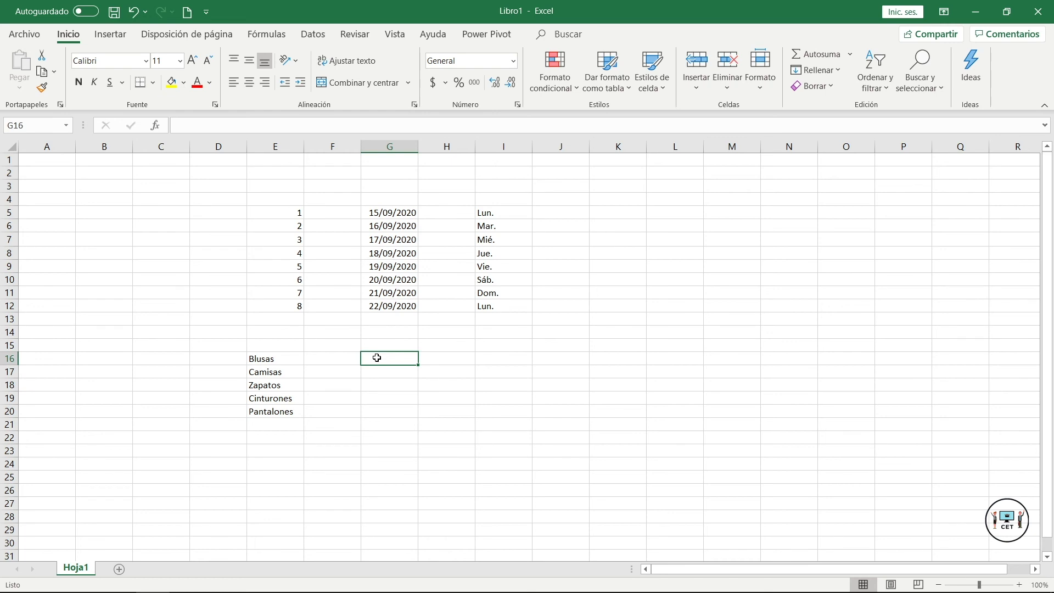
type("Blusas")
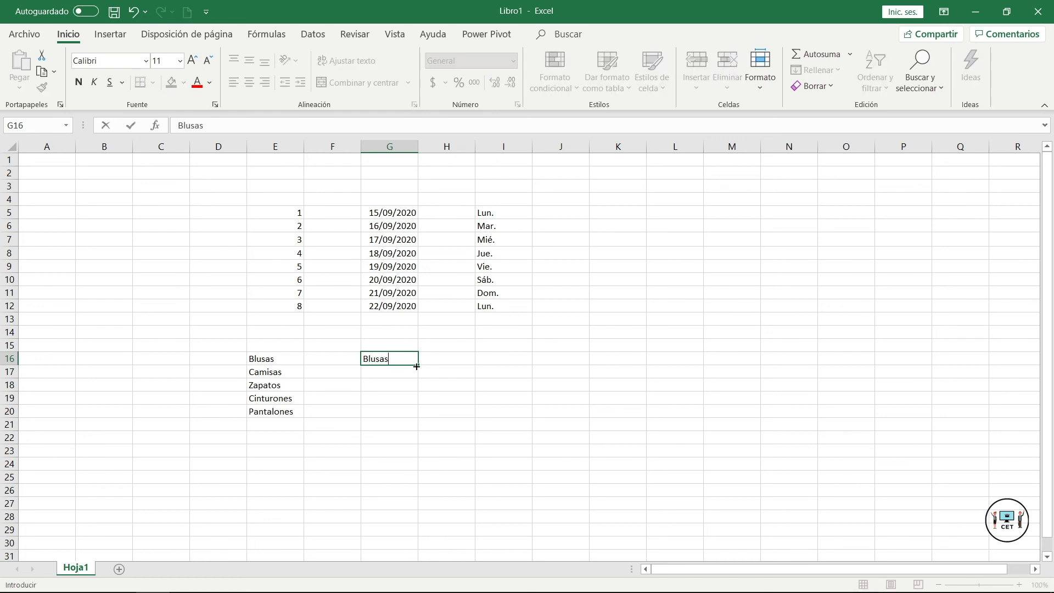
left_click_drag(417, 365, 419, 422)
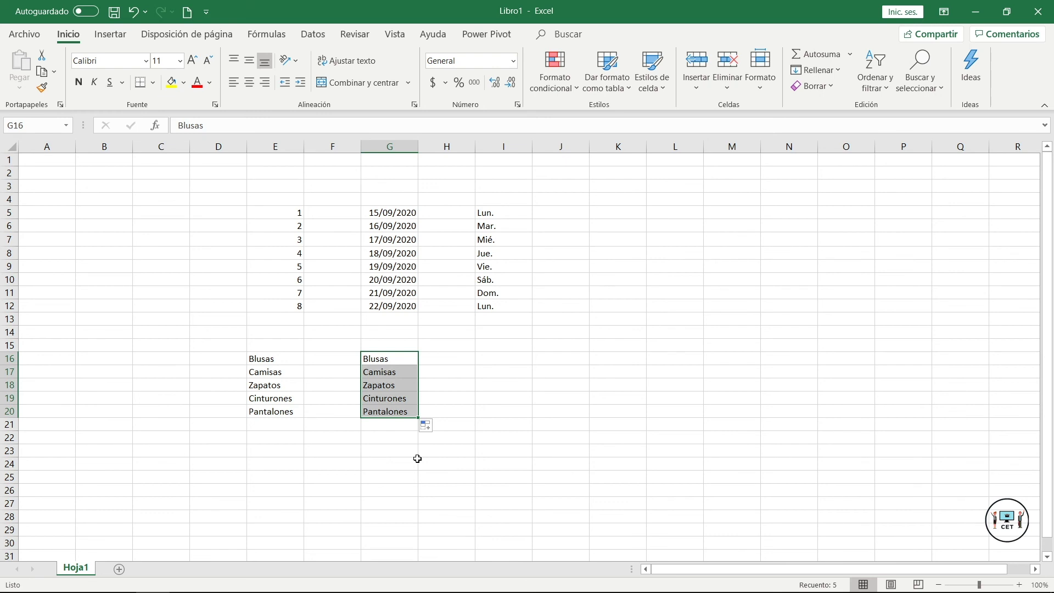
Enter "Camisas" in cell I16 and fill the product series down to I20
left_click(493, 355)
type("Camisas")
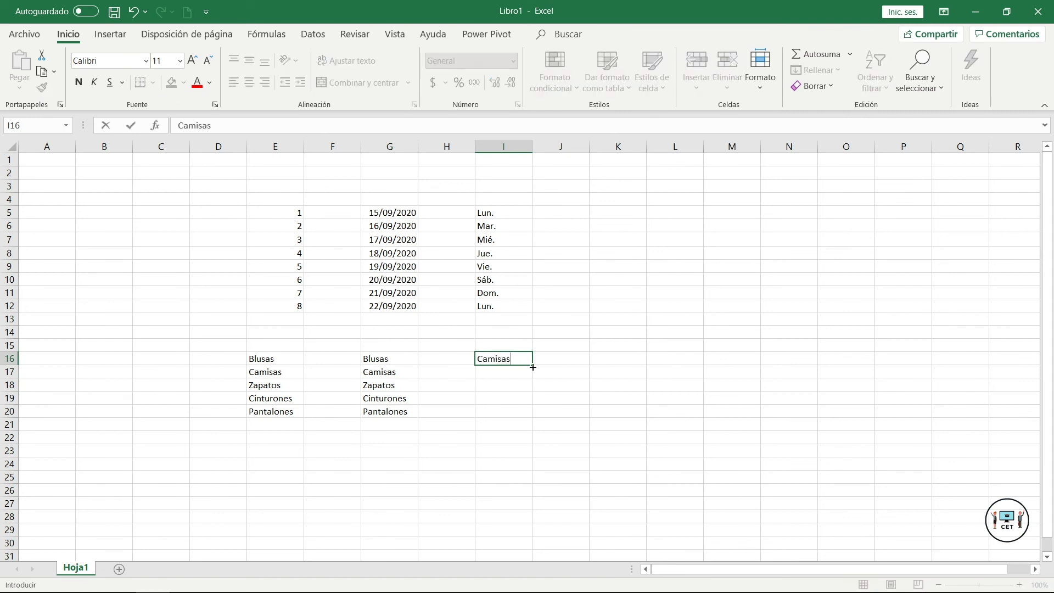
left_click_drag(532, 367, 531, 417)
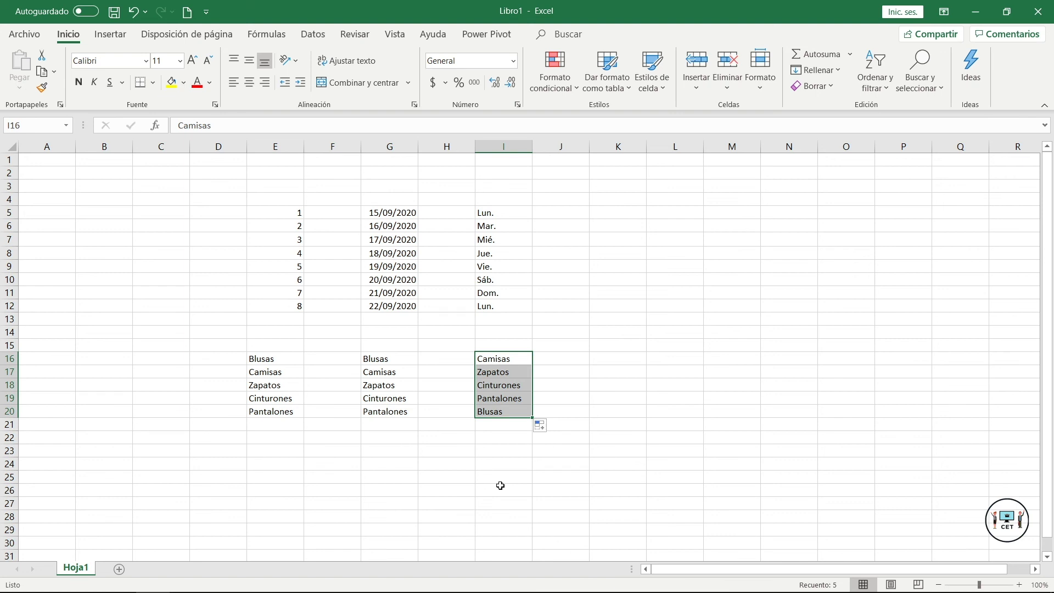
left_click(599, 461)
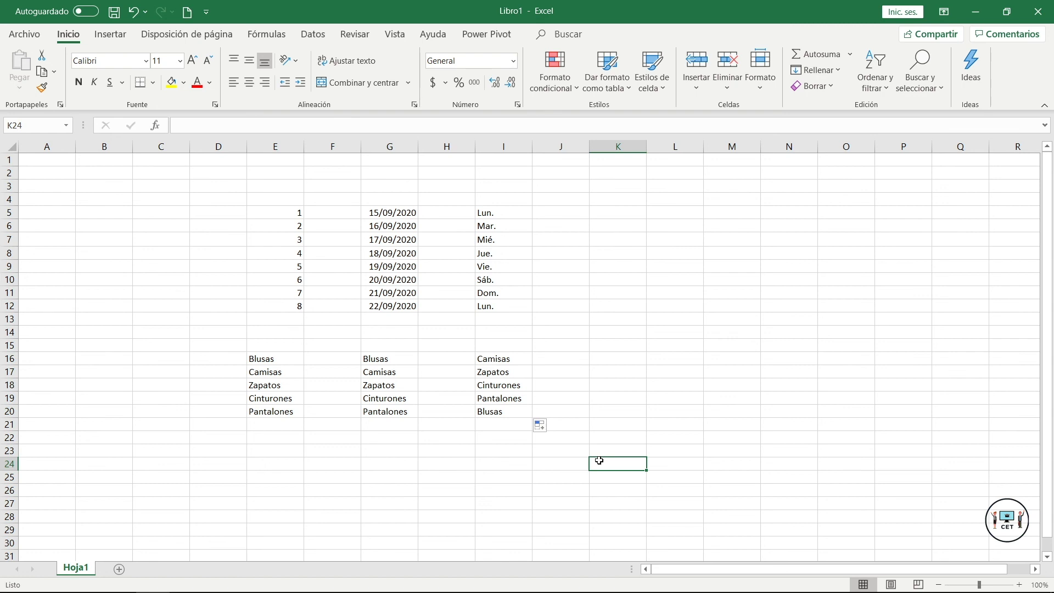
Permanently delete the custom list Blusas, Camisas, Zapatos, Cinturones, Pantalones in the advanced options, and close the options
left_click(21, 36)
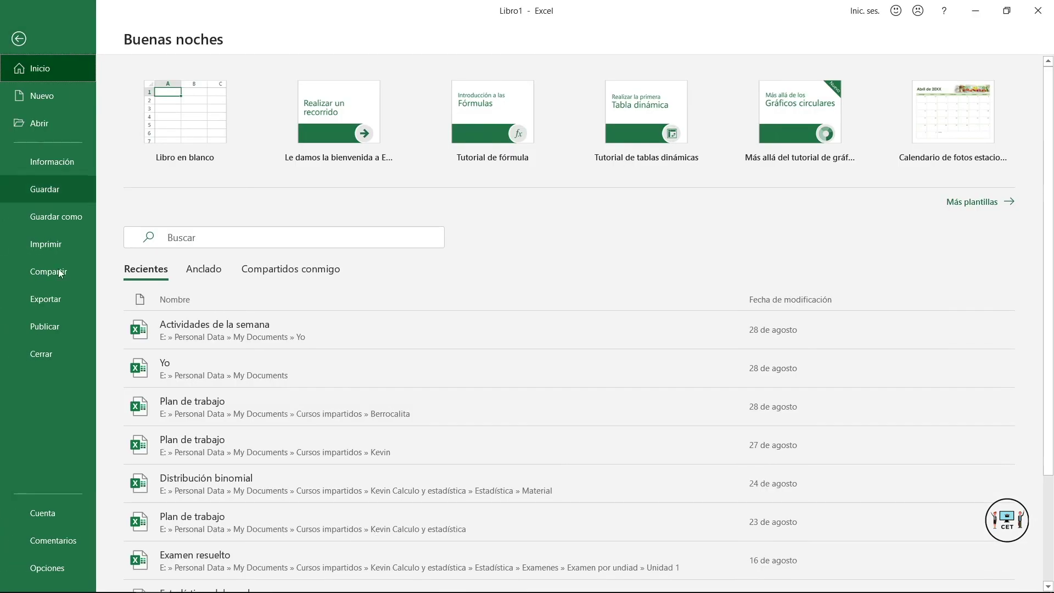
left_click(46, 565)
left_click(285, 232)
scroll(721, 339, "down", 15)
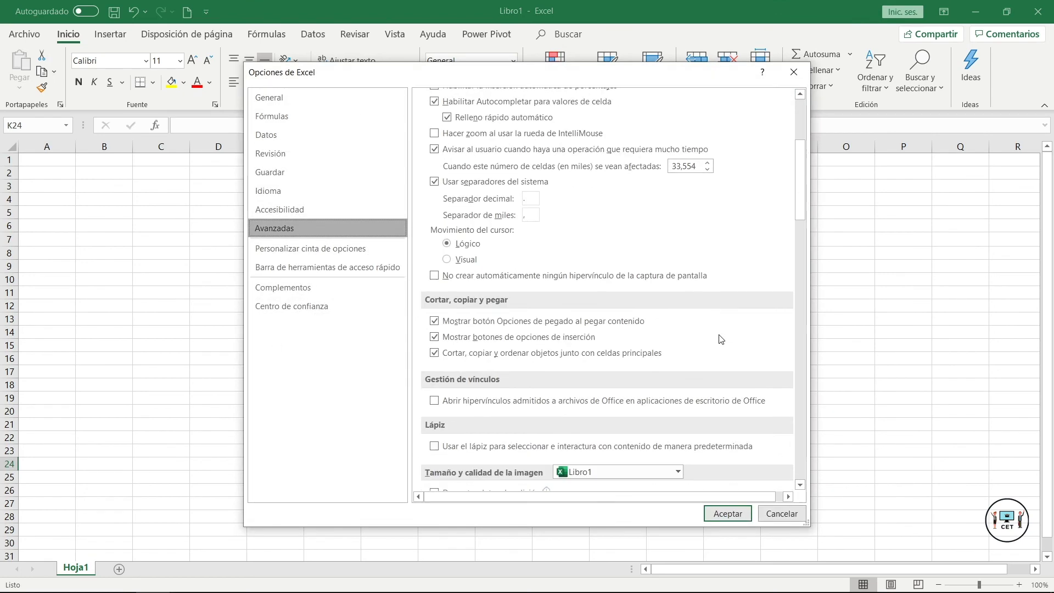
scroll(721, 339, "down", 10)
left_click(720, 342)
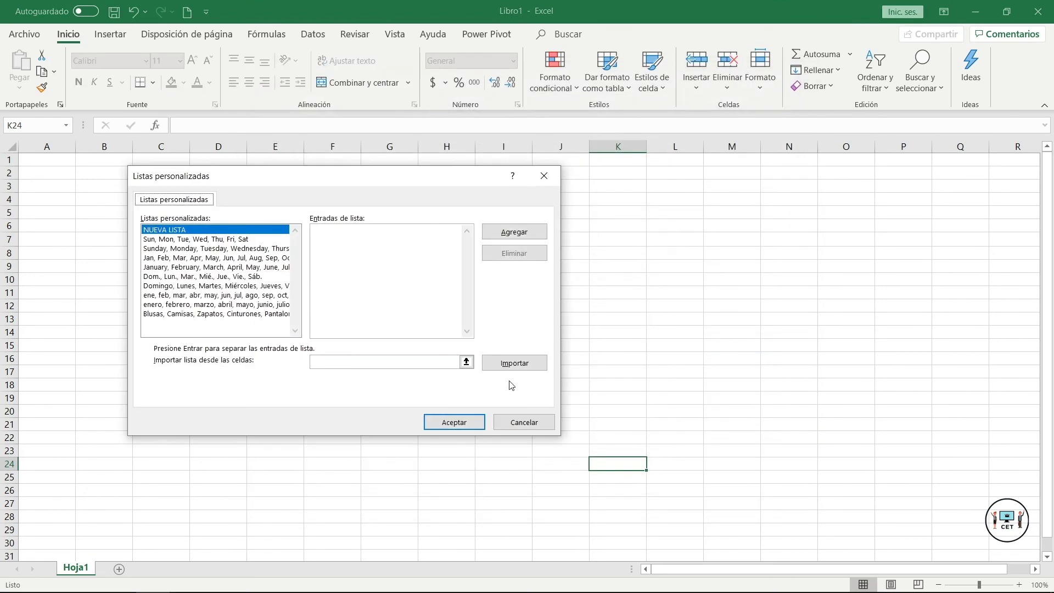
left_click(230, 315)
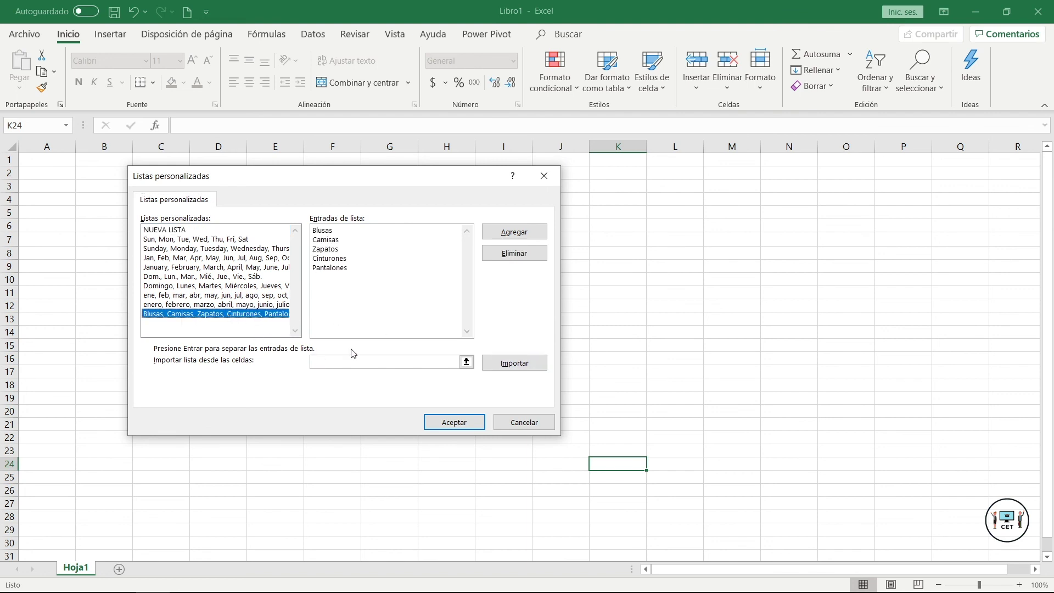
left_click(513, 257)
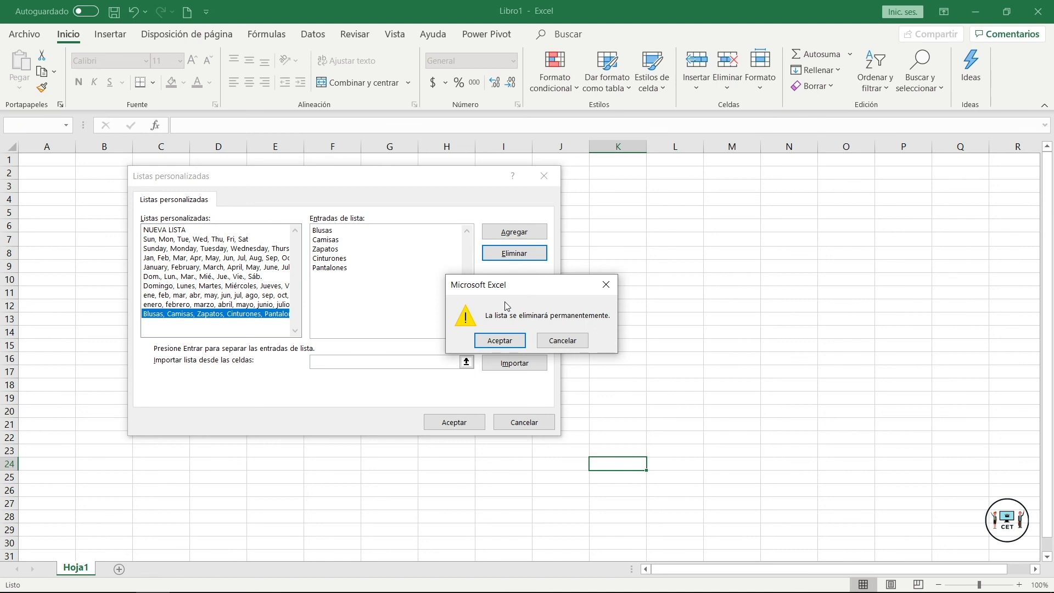
left_click(508, 341)
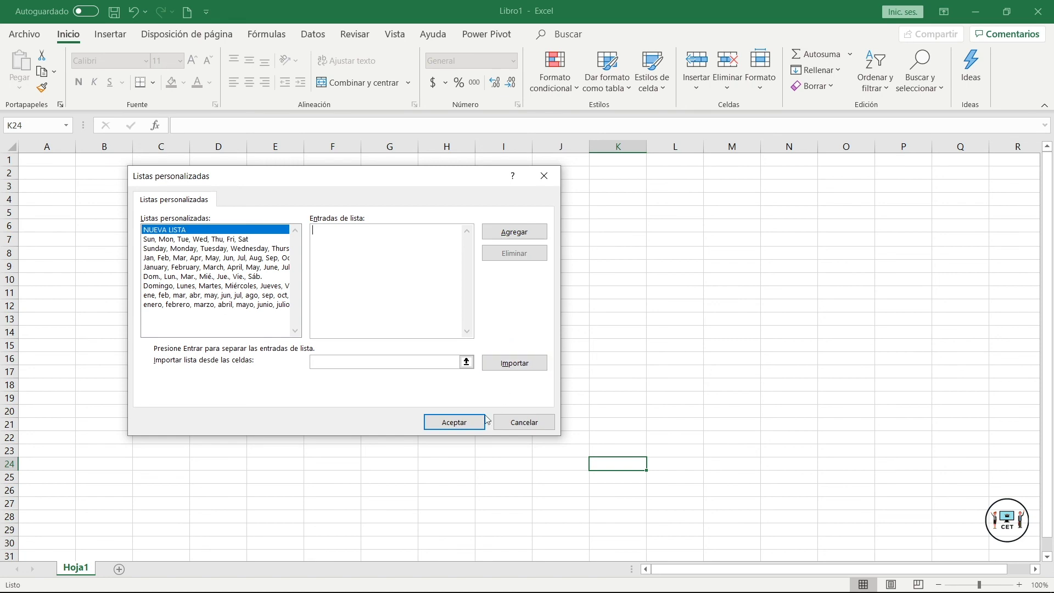
left_click(456, 424)
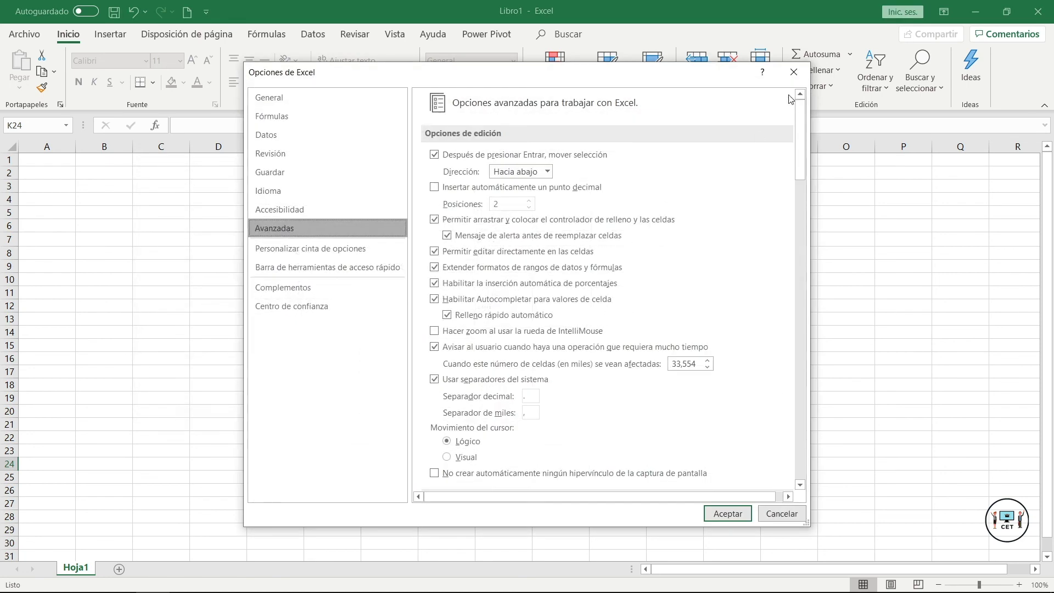
left_click(791, 73)
Enter "Blusas" in cell K16 and autofill it down to K20
left_click(604, 356)
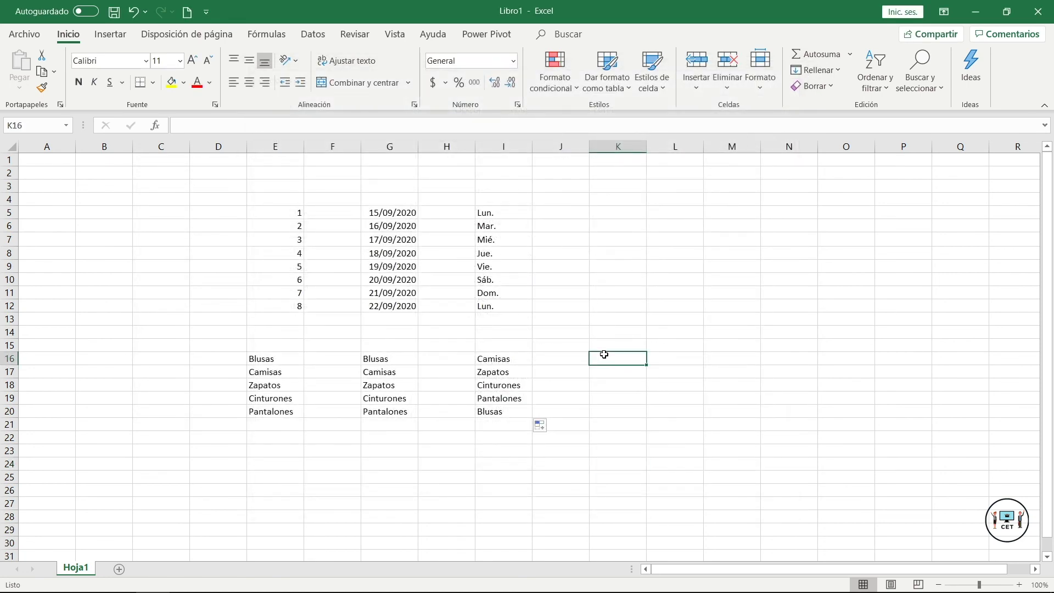
type("Blusas")
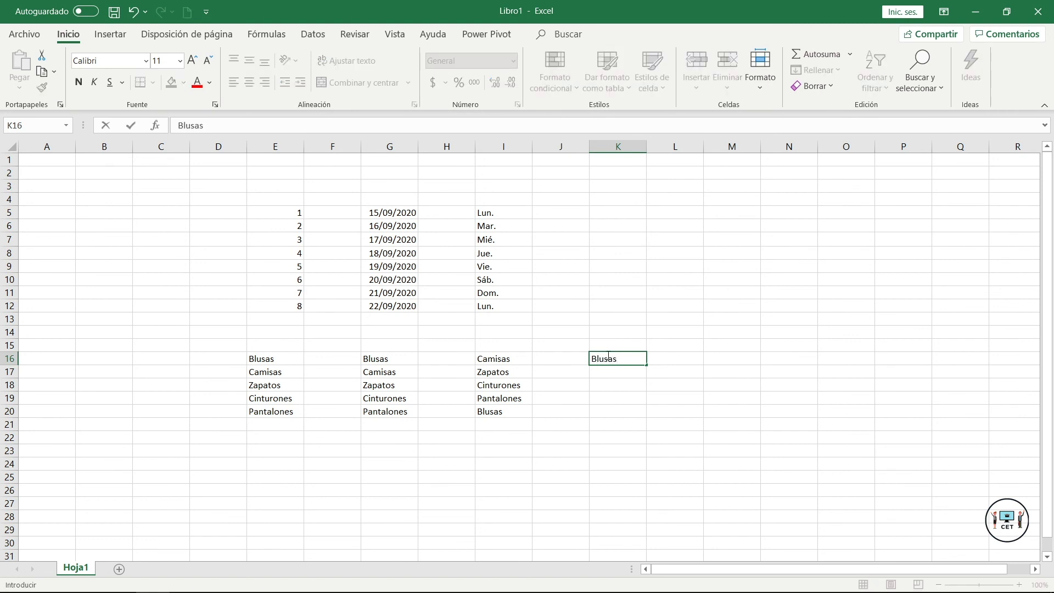
left_click_drag(647, 364, 642, 413)
left_click(721, 357)
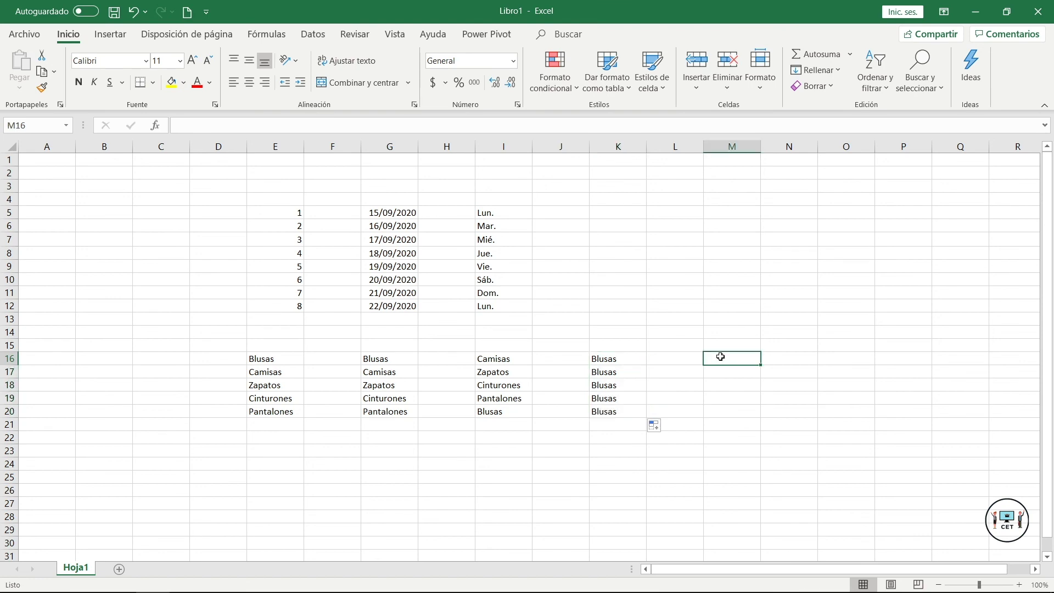